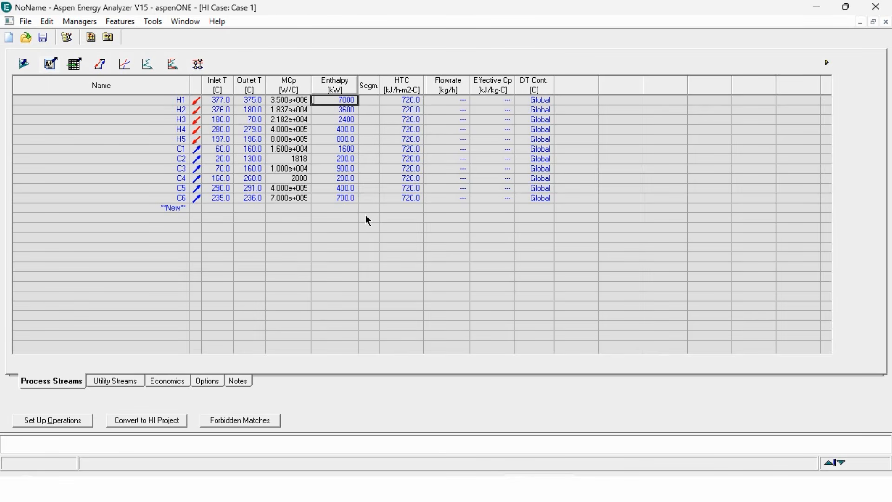
{"action": "left_click", "coordinate": [101, 65]}
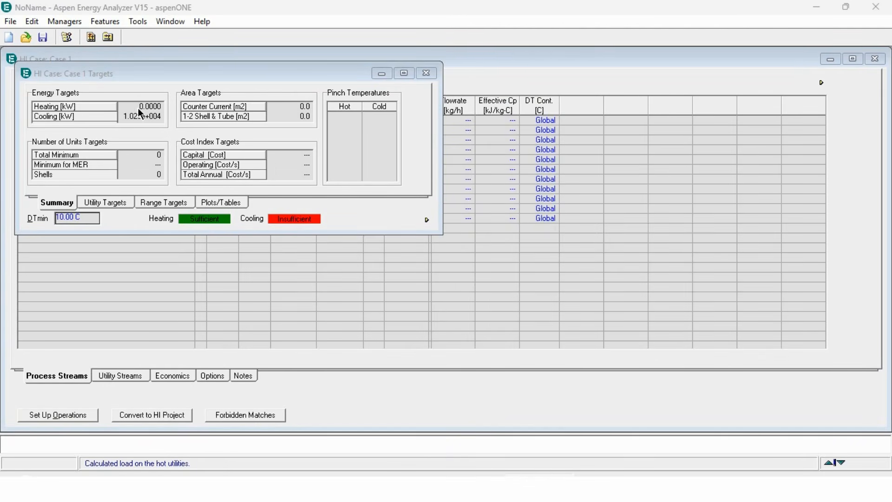
{"action": "left_click", "coordinate": [141, 111]}
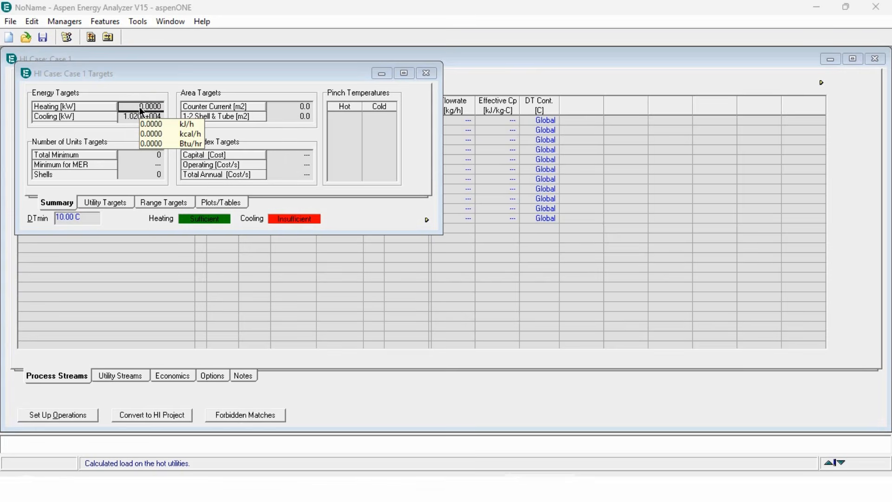
{"action": "mouse_move", "coordinate": [141, 118]}
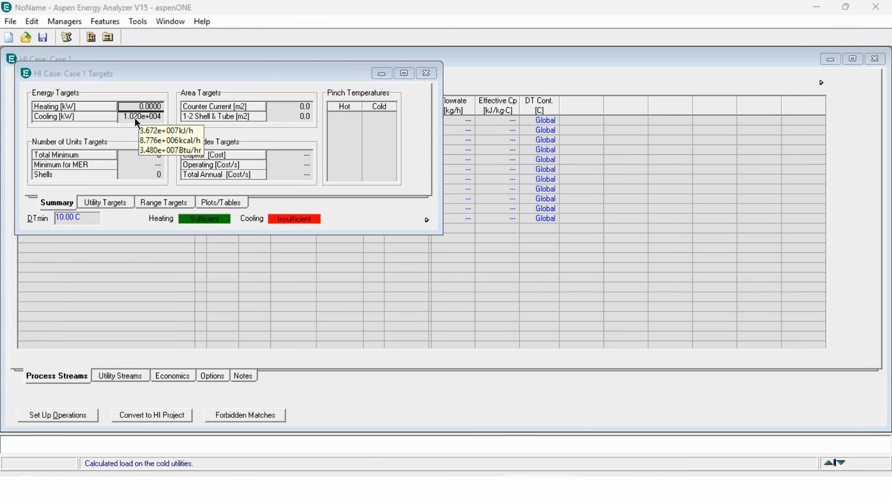
{"action": "left_click", "coordinate": [427, 73]}
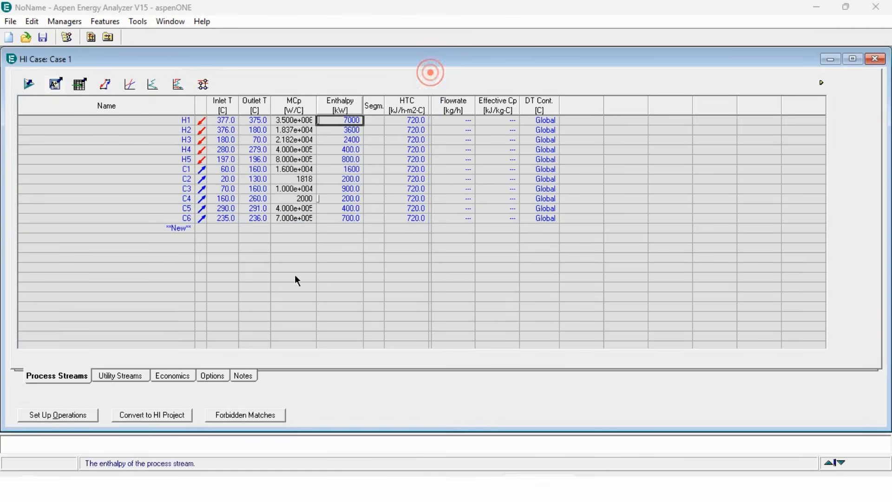
Add Cooling Water (20 to 25 °C) as the cold utility, replacing an initial Refrigerant 4 Generation pick.
{"action": "left_click", "coordinate": [140, 376]}
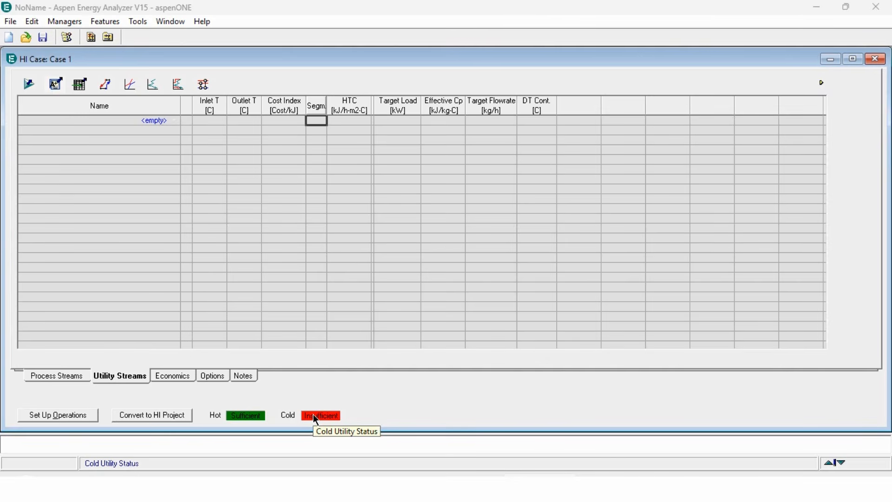
{"action": "left_click", "coordinate": [172, 119]}
{"action": "left_click", "coordinate": [172, 119]}
{"action": "left_click", "coordinate": [175, 154]}
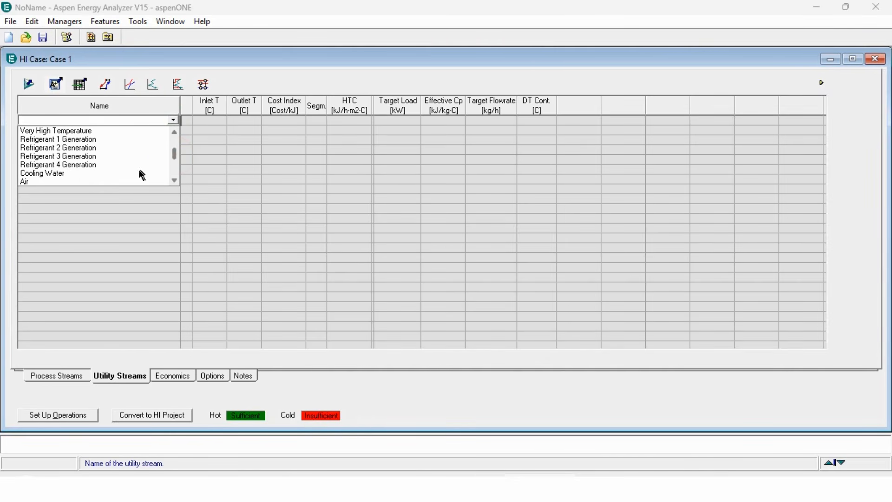
{"action": "left_click", "coordinate": [123, 166]}
{"action": "left_click", "coordinate": [172, 120]}
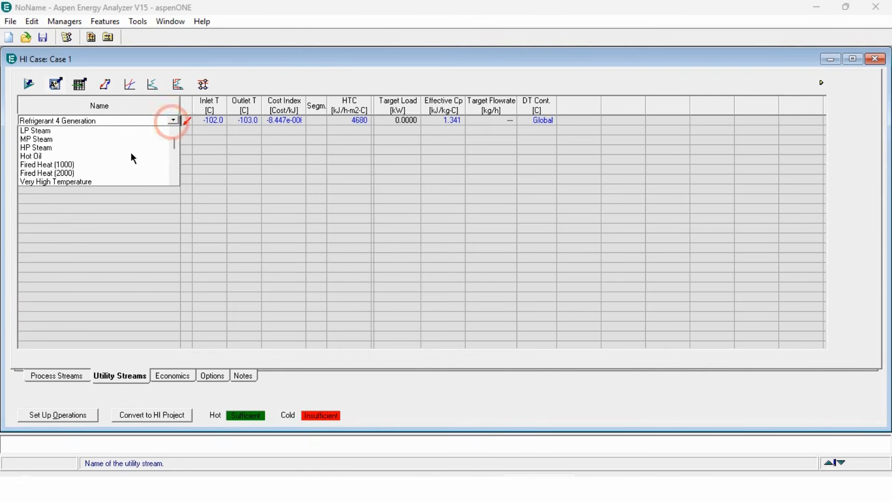
{"action": "left_click", "coordinate": [174, 163]}
{"action": "left_click", "coordinate": [97, 175]}
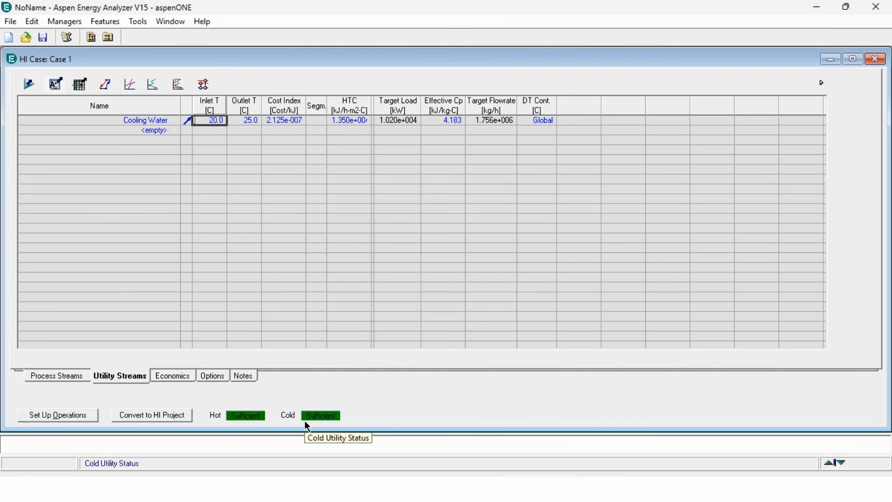
Display the hot and cold Composite Curves plot maximized, then restore it to normal size.
{"action": "left_click", "coordinate": [130, 86]}
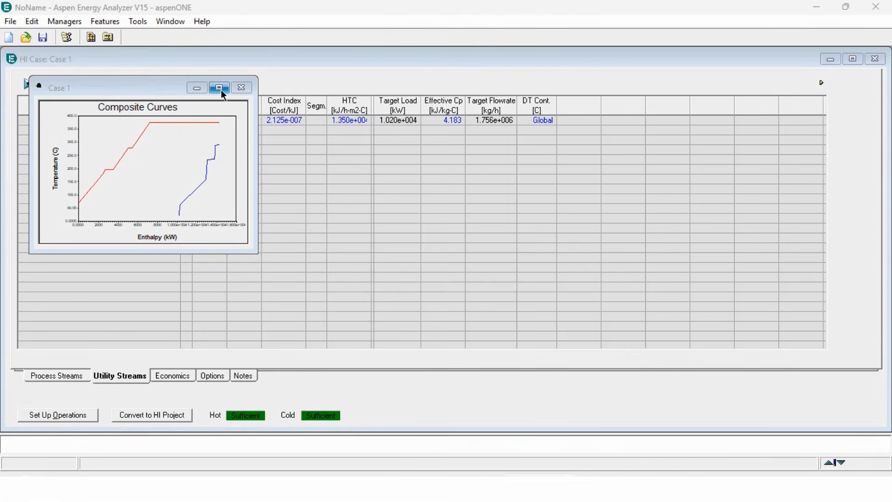
{"action": "left_click", "coordinate": [219, 88]}
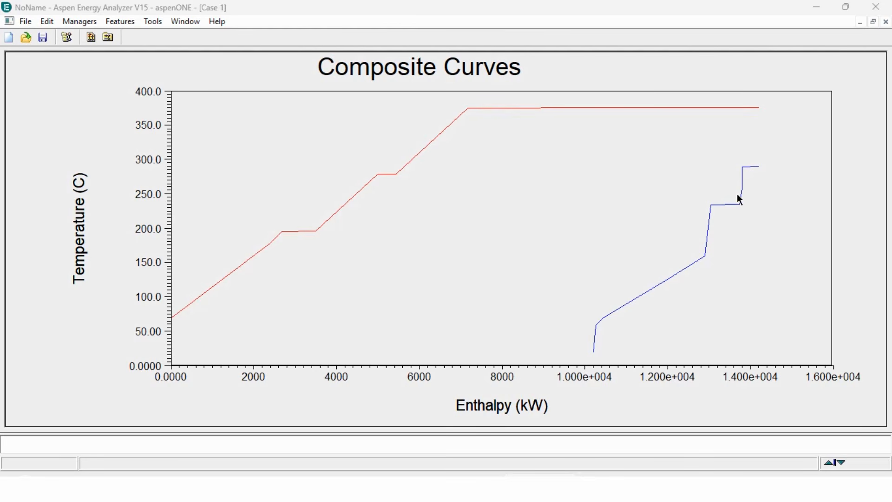
{"action": "left_click", "coordinate": [873, 22]}
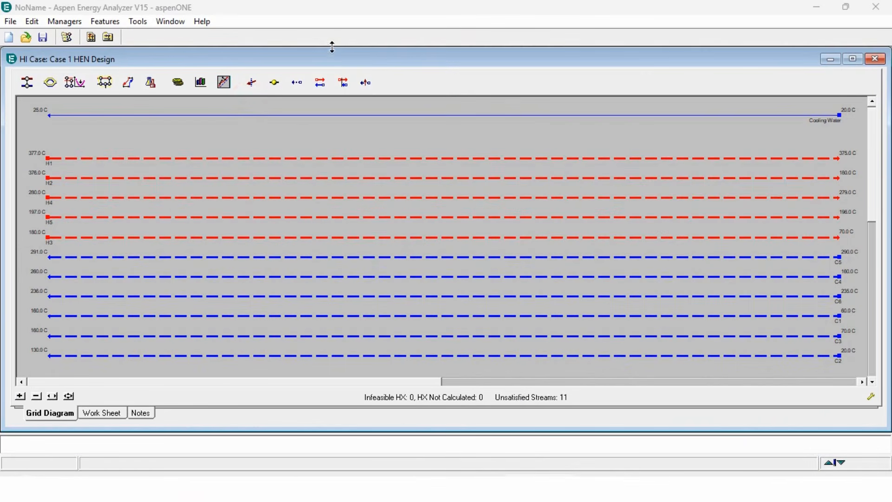
Maximize the HEN design grid, show its pinch lines, and bring up the Excel stream table.
{"action": "double_click", "coordinate": [339, 57]}
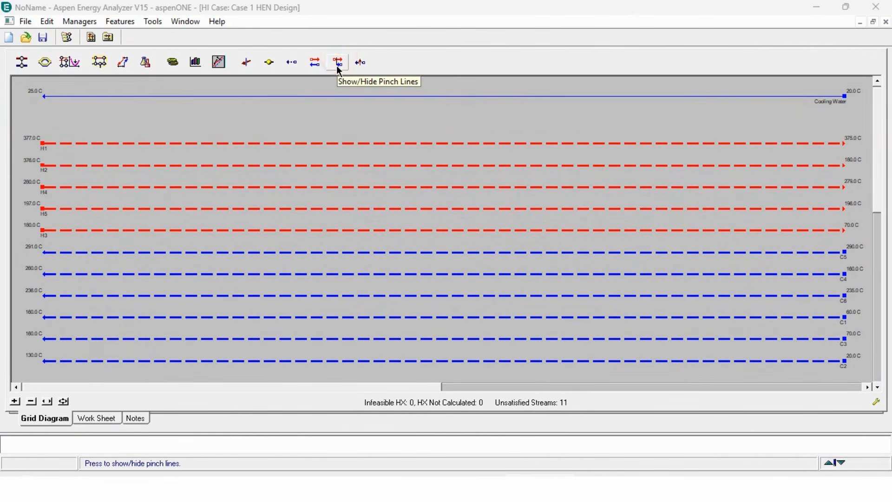
{"action": "left_click", "coordinate": [339, 67]}
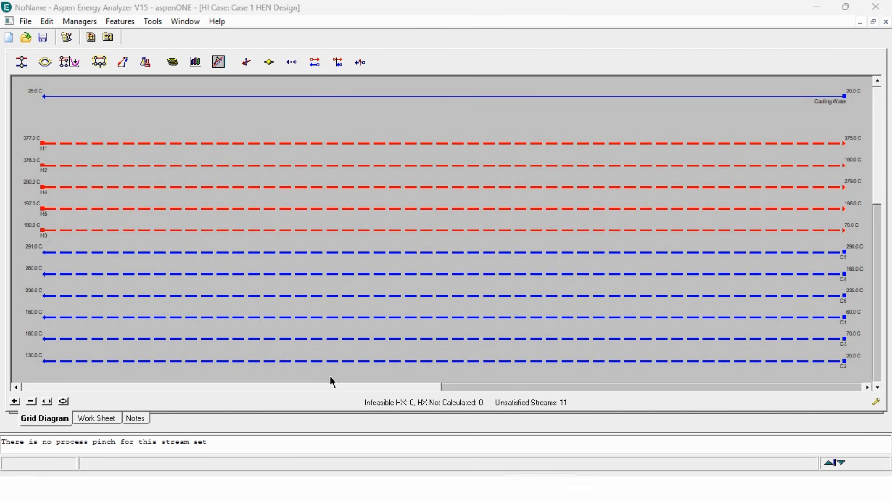
{"action": "left_click", "coordinate": [325, 485]}
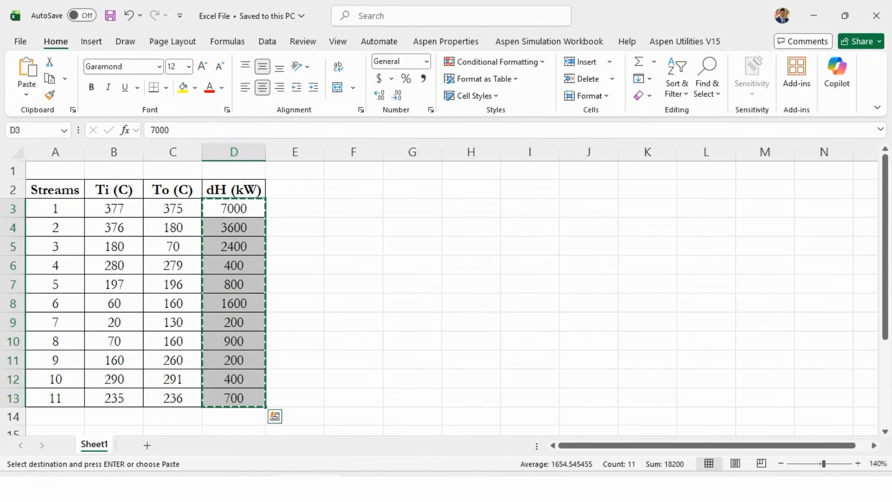
In Excel, select stream 1's Ti, To and dH and the dH values of streams 6–11 to check sums.
{"action": "key", "text": "Escape"}
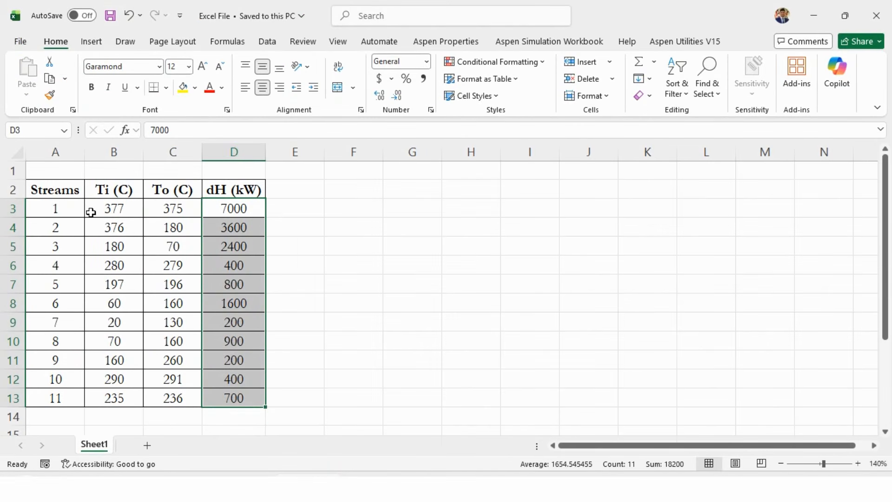
{"action": "left_click_drag", "start_coordinate": [66, 211], "coordinate": [225, 210]}
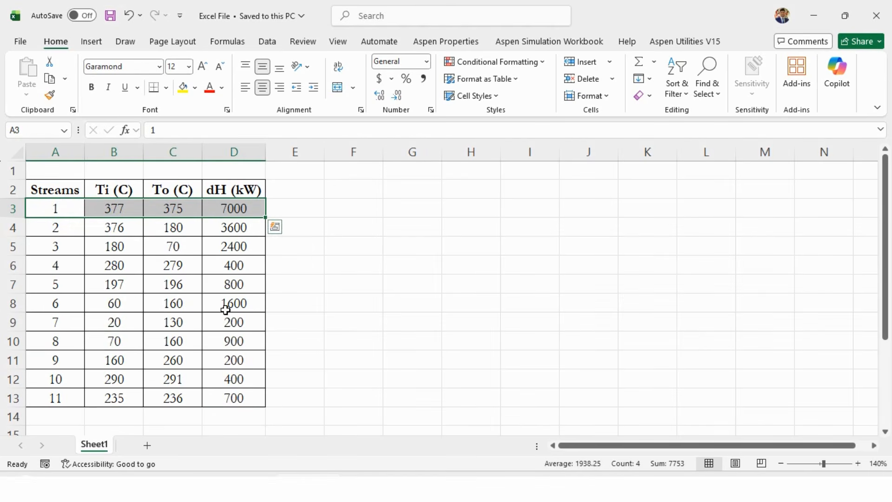
{"action": "left_click_drag", "start_coordinate": [225, 310], "coordinate": [236, 395]}
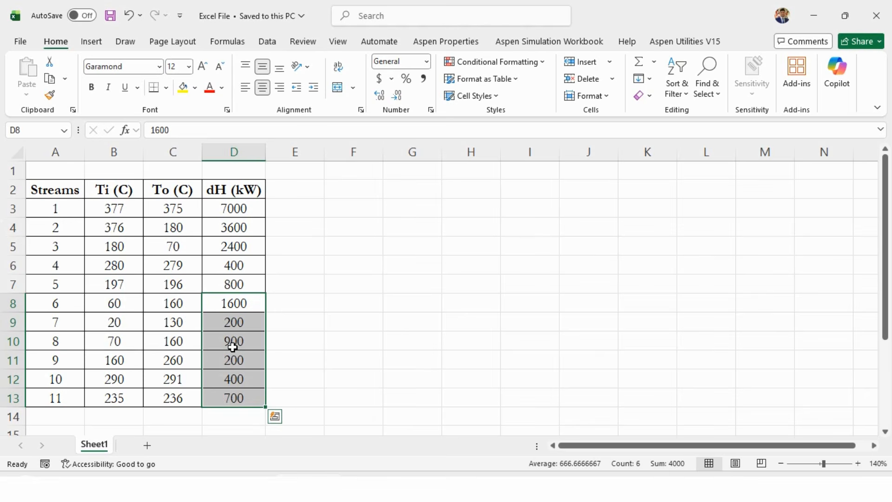
{"action": "left_click_drag", "start_coordinate": [61, 204], "coordinate": [221, 207]}
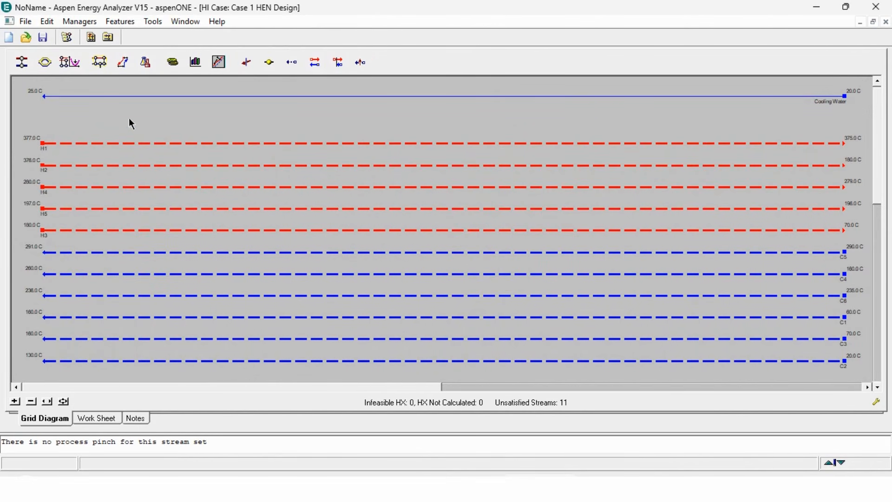
Place exchanger E-100 between H1 and C5 (400 kW), tying its temperatures so it solves.
{"action": "left_click", "coordinate": [22, 62]}
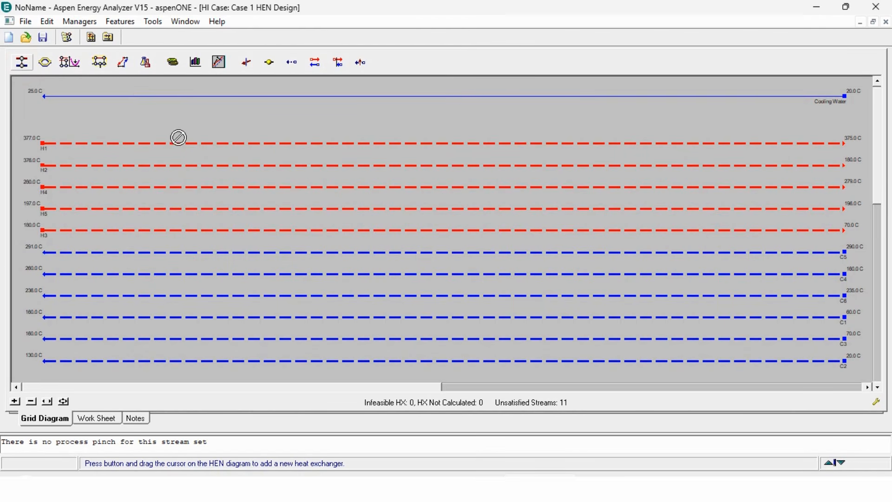
{"action": "left_click_drag", "start_coordinate": [183, 143], "coordinate": [206, 259]}
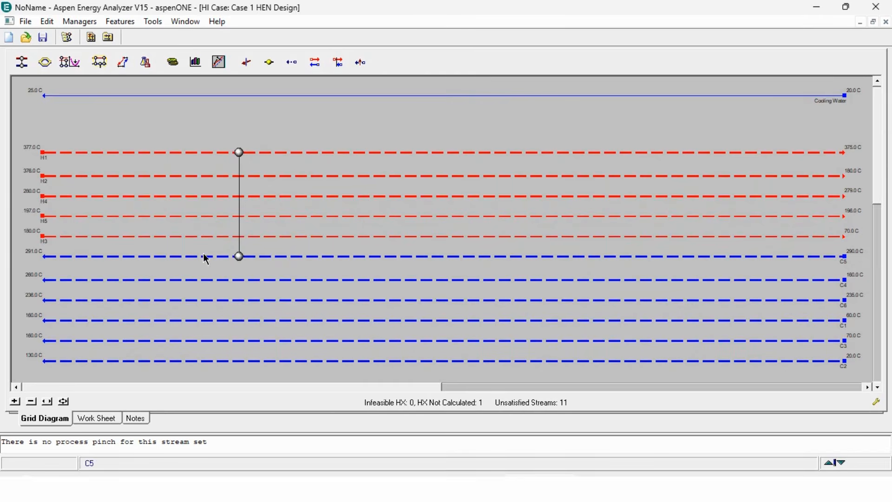
{"action": "double_click", "coordinate": [239, 257]}
{"action": "left_click", "coordinate": [176, 198]}
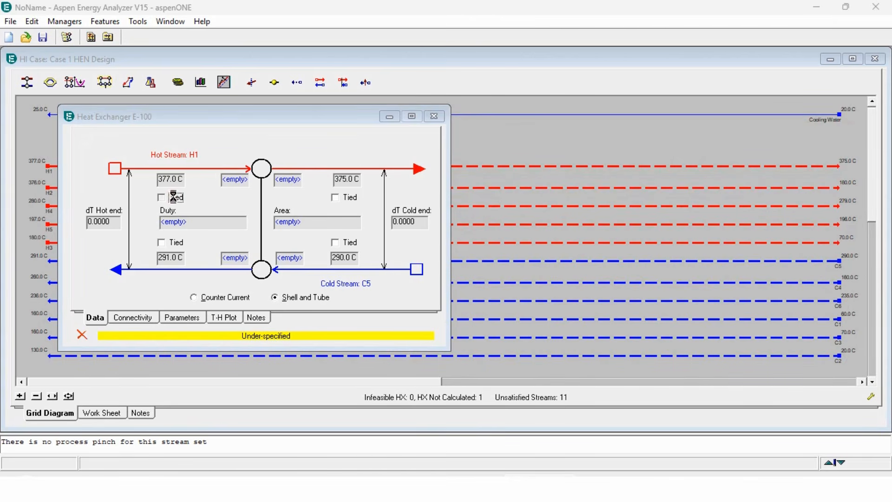
{"action": "left_click", "coordinate": [345, 247]}
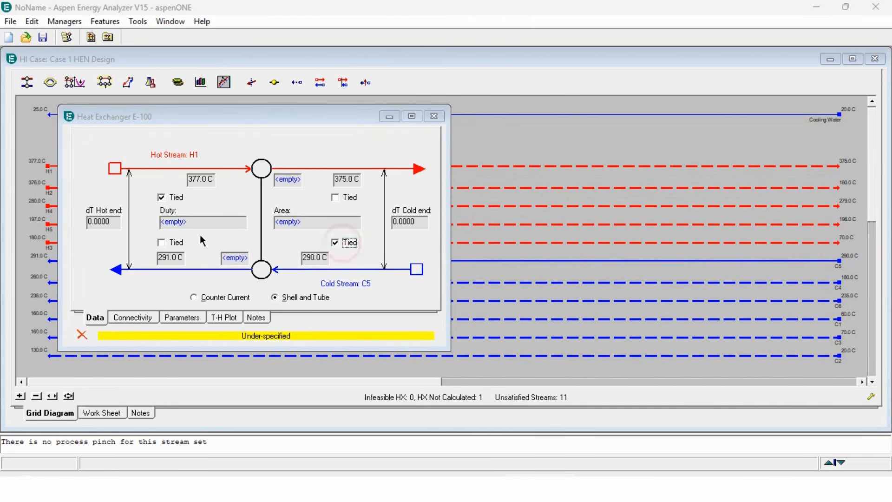
{"action": "left_click", "coordinate": [176, 243]}
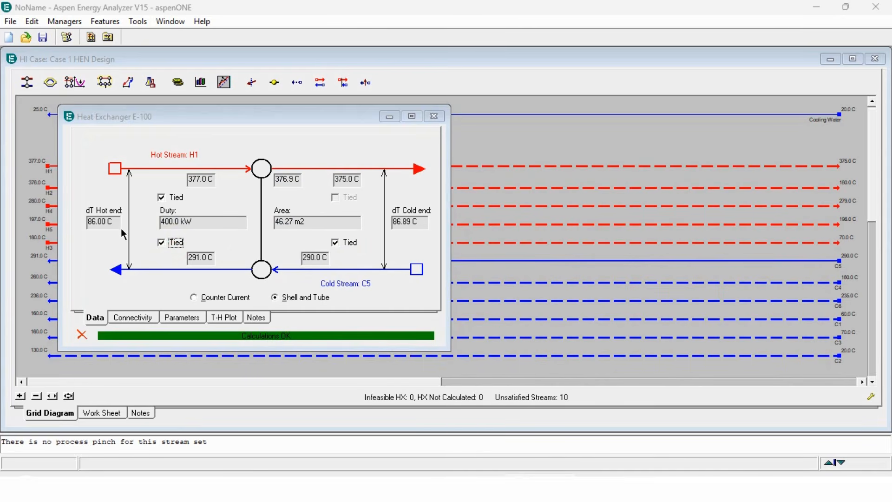
{"action": "mouse_move", "coordinate": [113, 227]}
{"action": "mouse_move", "coordinate": [403, 224]}
{"action": "left_click", "coordinate": [434, 116]}
Add a 200 kW exchanger E-101 matching H1 with C4, tying its three temperatures.
{"action": "left_click_drag", "start_coordinate": [28, 82], "coordinate": [352, 166]}
{"action": "left_click_drag", "start_coordinate": [351, 166], "coordinate": [354, 283]}
{"action": "double_click", "coordinate": [375, 281]}
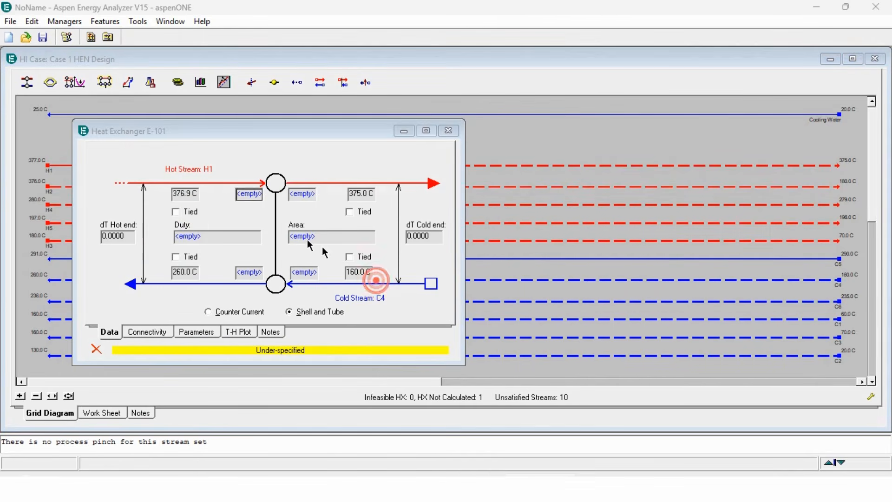
{"action": "left_click", "coordinate": [186, 212]}
{"action": "left_click", "coordinate": [355, 257]}
{"action": "left_click", "coordinate": [189, 256]}
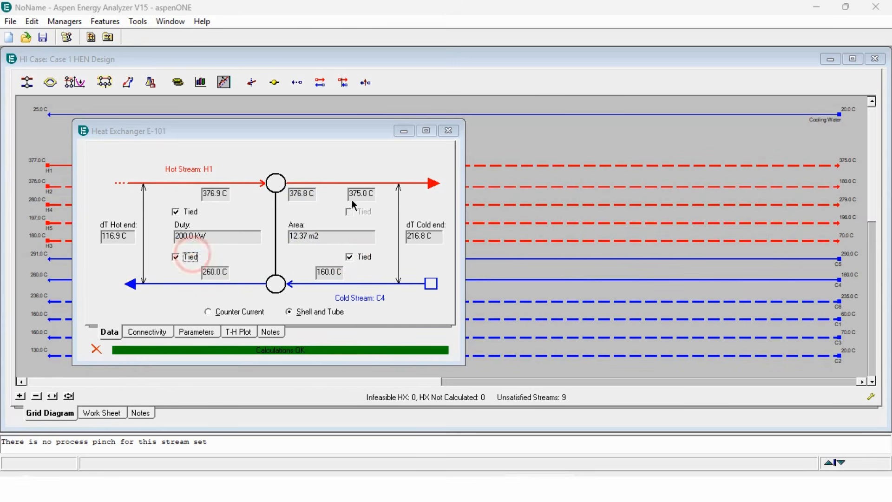
{"action": "mouse_move", "coordinate": [210, 199]}
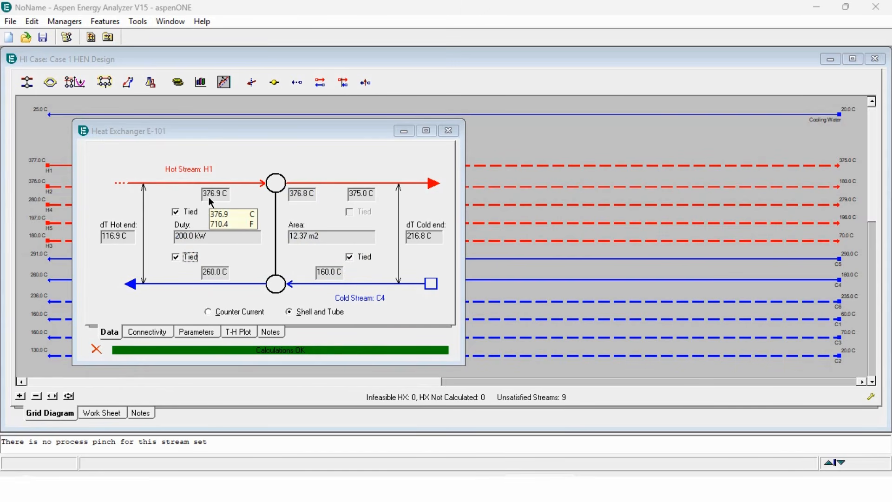
{"action": "mouse_move", "coordinate": [317, 196]}
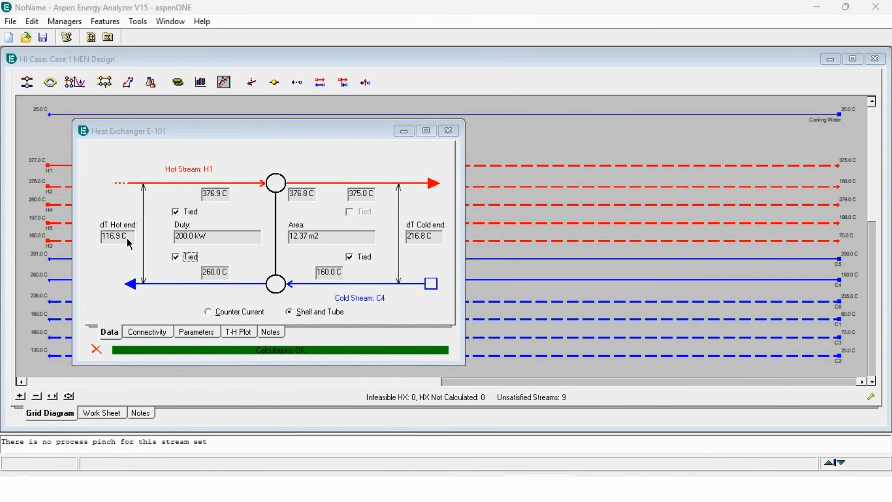
{"action": "left_click", "coordinate": [448, 131]}
{"action": "left_click", "coordinate": [27, 82]}
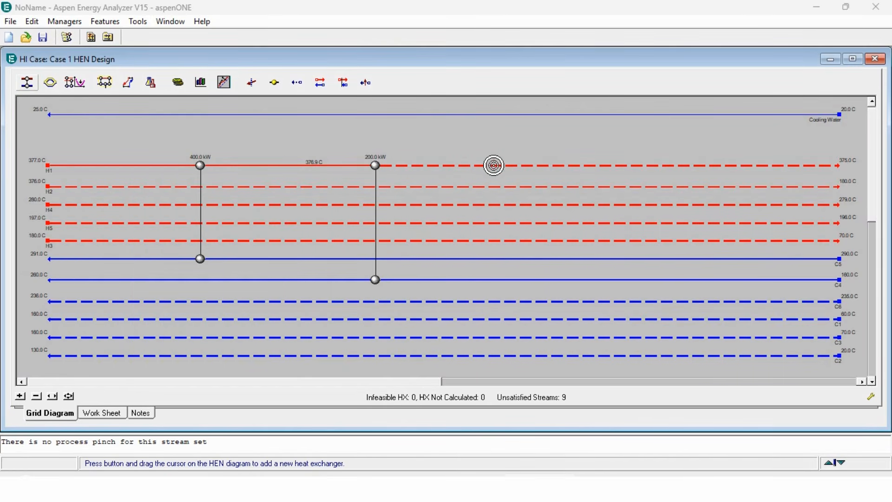
Connect H1 to C6 with the 700 kW exchanger E-102, tying its three temperatures.
{"action": "left_click_drag", "start_coordinate": [493, 165], "coordinate": [506, 309]}
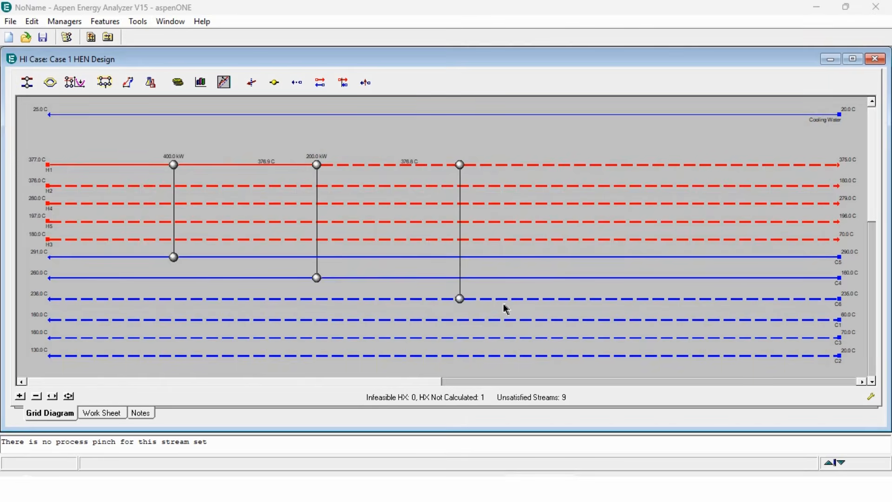
{"action": "double_click", "coordinate": [459, 298]}
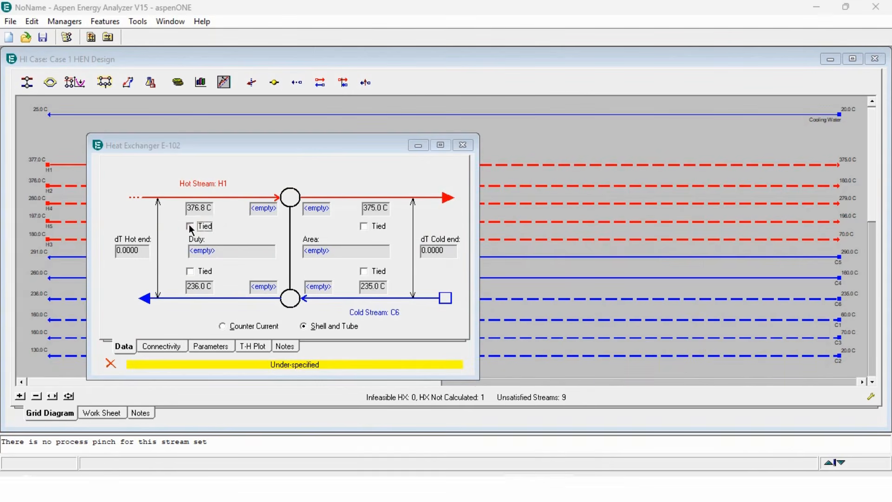
{"action": "left_click", "coordinate": [190, 226]}
{"action": "left_click", "coordinate": [364, 271]}
{"action": "left_click", "coordinate": [201, 271]}
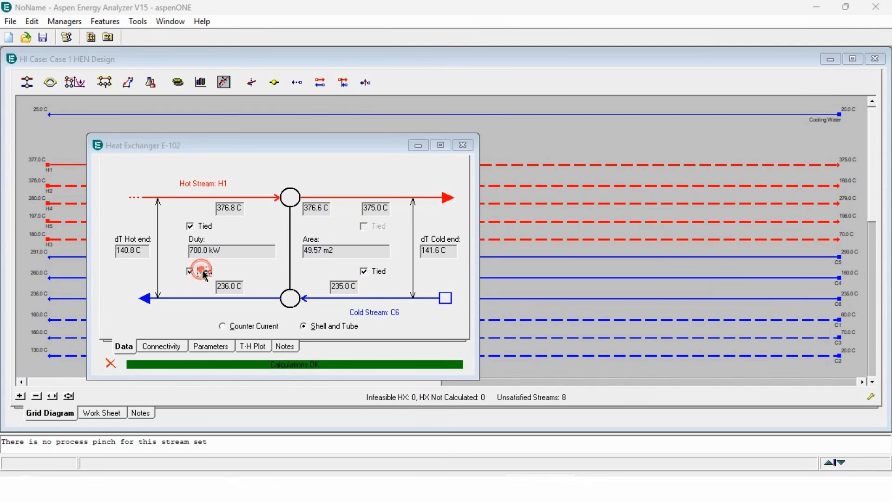
{"action": "mouse_move", "coordinate": [325, 215]}
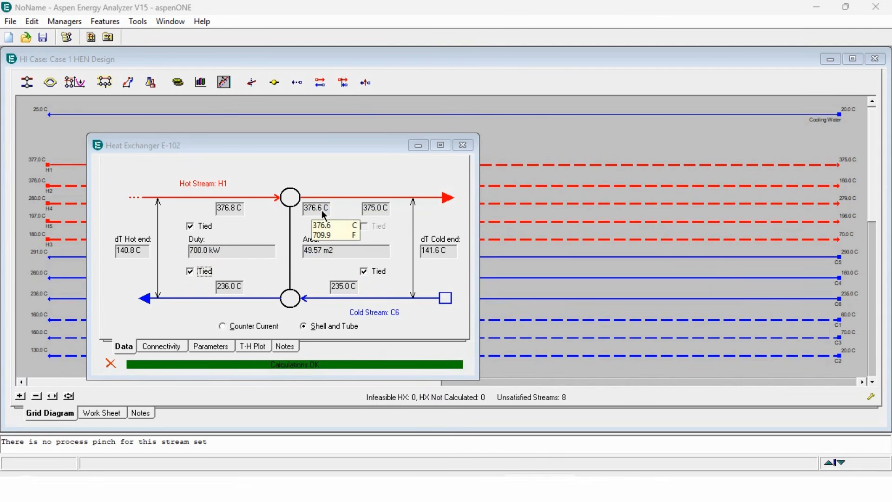
{"action": "mouse_move", "coordinate": [226, 256]}
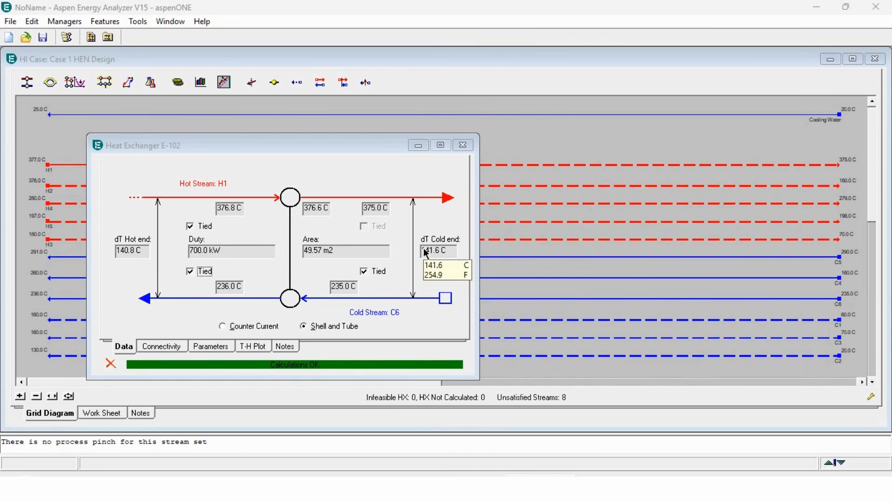
{"action": "left_click", "coordinate": [463, 145]}
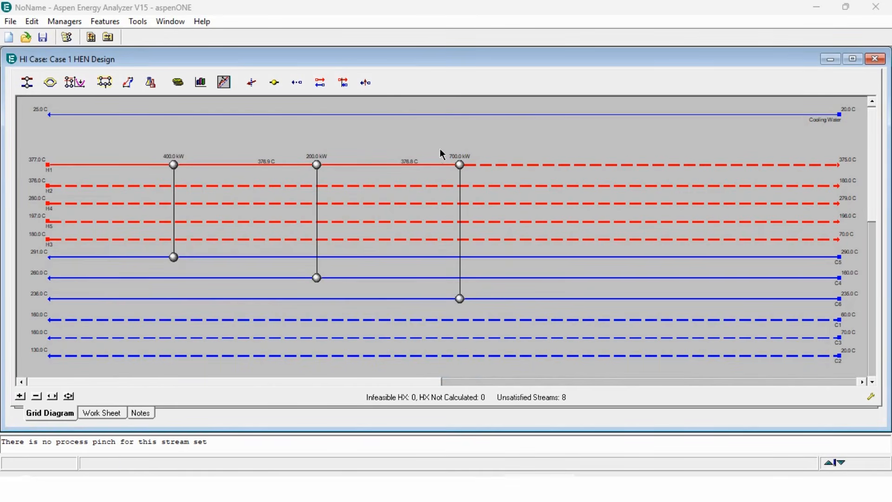
{"action": "left_click", "coordinate": [27, 83]}
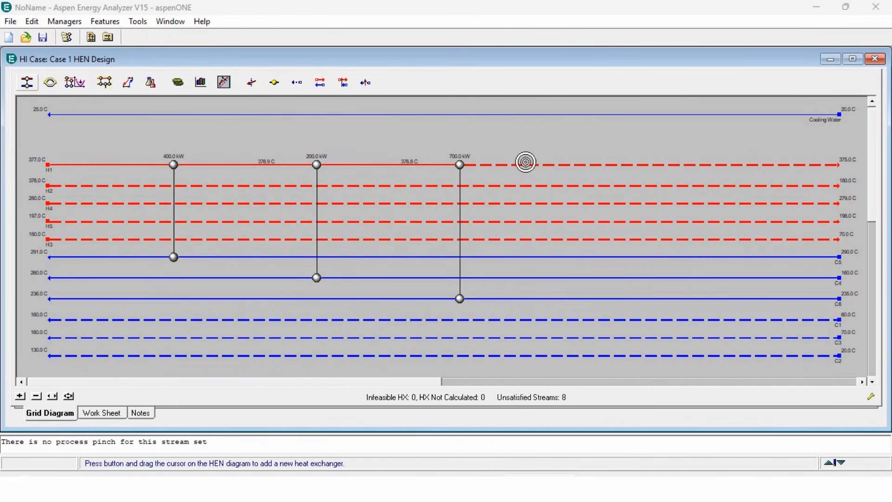
Connect H1 to C1 with the 1600 kW exchanger E-103, tying its three temperatures.
{"action": "left_click_drag", "start_coordinate": [540, 164], "coordinate": [565, 320]}
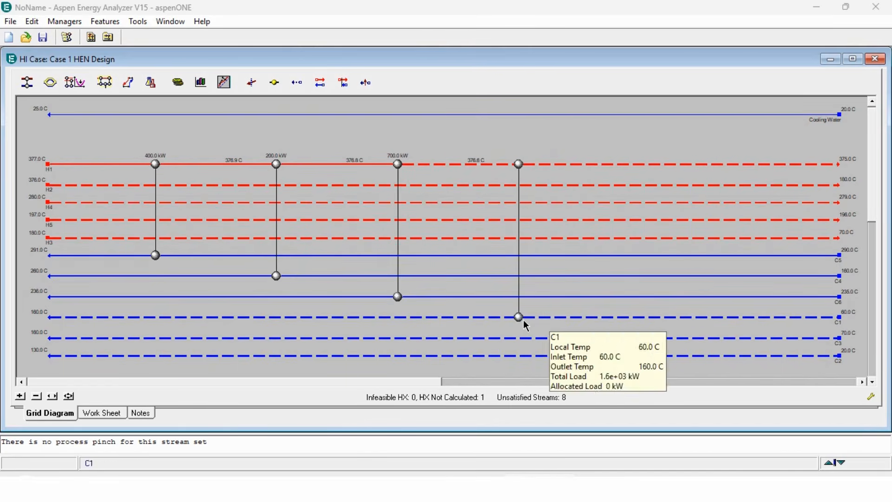
{"action": "double_click", "coordinate": [519, 318]}
{"action": "left_click", "coordinate": [205, 240]}
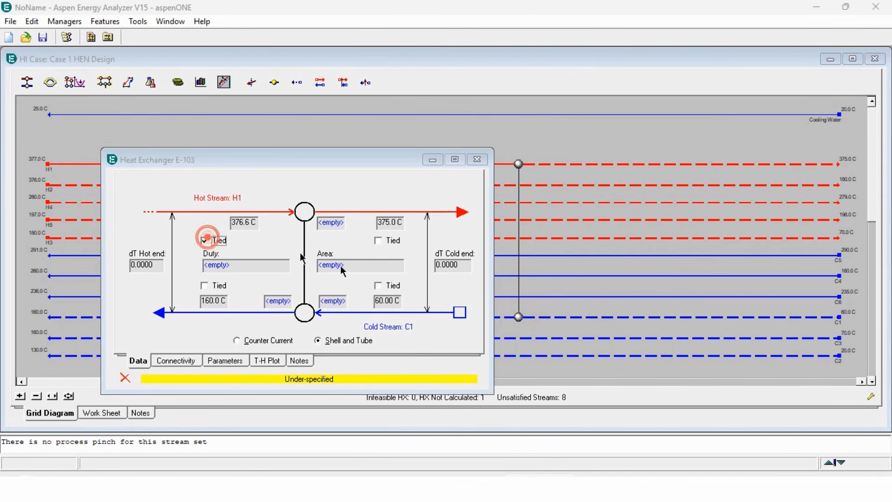
{"action": "left_click", "coordinate": [392, 286]}
{"action": "left_click", "coordinate": [219, 285]}
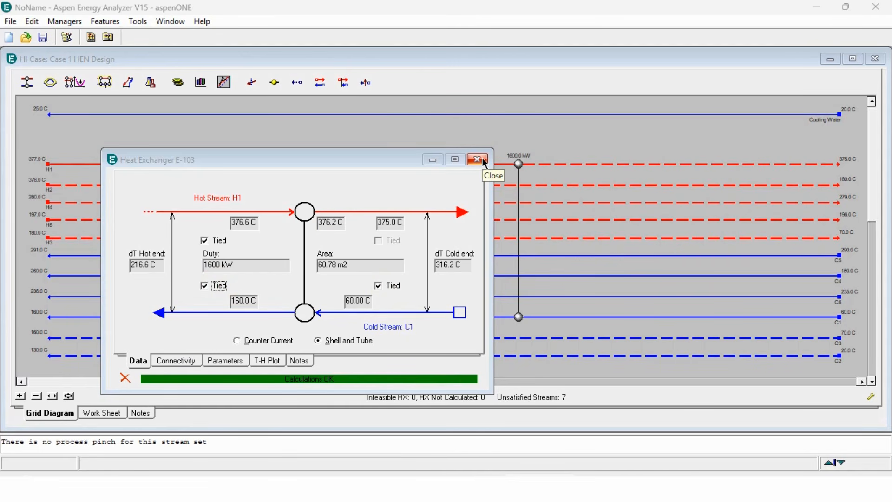
{"action": "left_click", "coordinate": [477, 159]}
{"action": "left_click", "coordinate": [27, 82]}
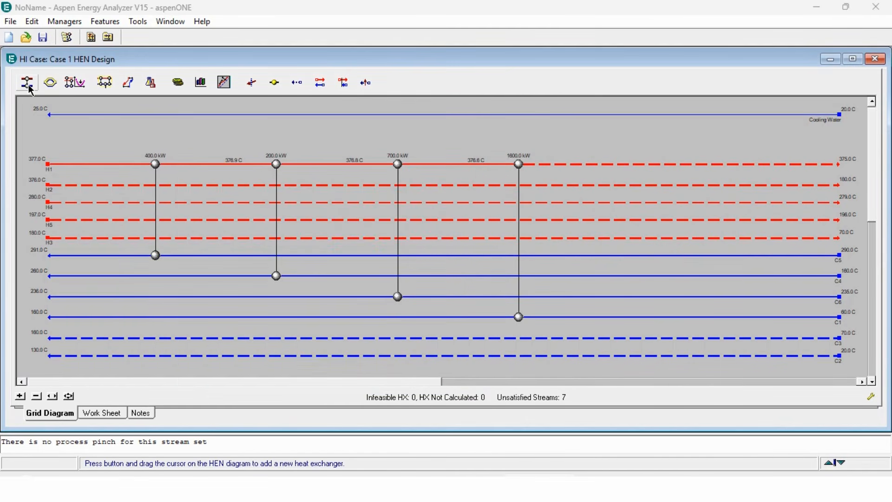
Connect H1 to C3 with the 900 kW exchanger E-104, tying its three temperatures.
{"action": "left_click_drag", "start_coordinate": [624, 165], "coordinate": [628, 338]}
{"action": "double_click", "coordinate": [561, 335]}
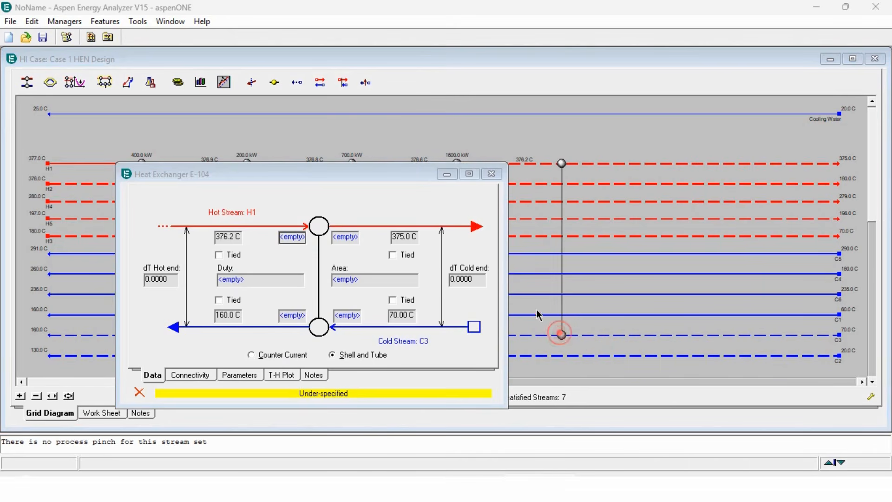
{"action": "left_click", "coordinate": [218, 255]}
{"action": "left_click", "coordinate": [396, 300]}
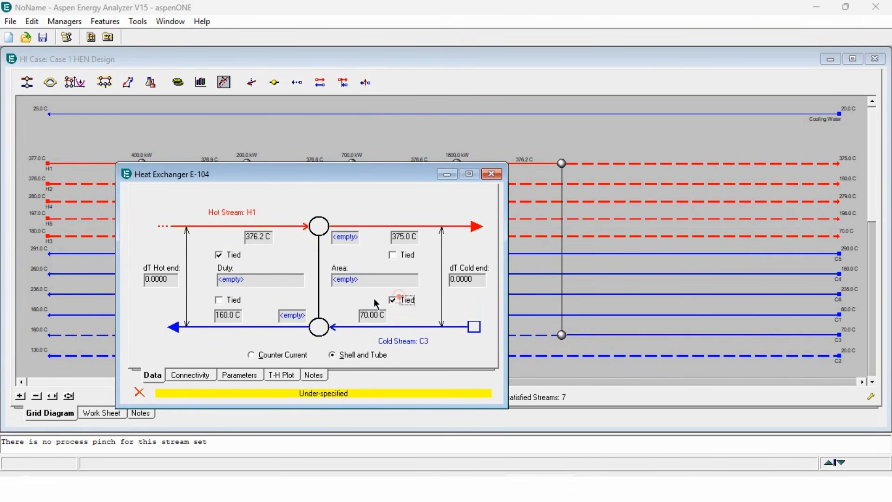
{"action": "left_click", "coordinate": [232, 299]}
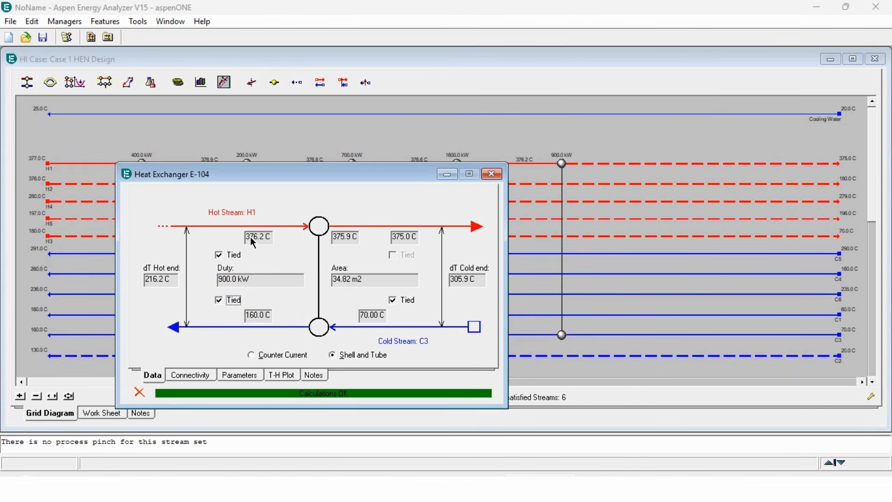
{"action": "mouse_move", "coordinate": [354, 250]}
{"action": "left_click", "coordinate": [491, 174]}
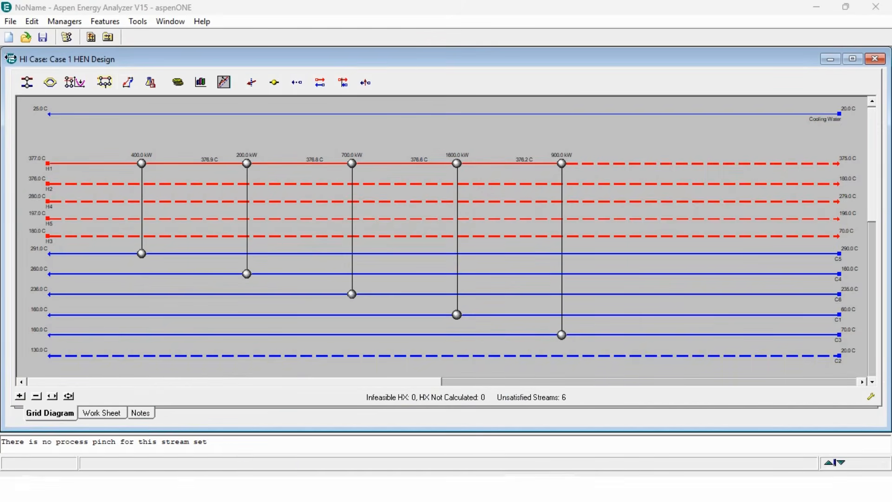
{"action": "left_click", "coordinate": [27, 83]}
Connect H1 to C2 with the 200 kW exchanger E-105, tying its temperatures, then check stream loads.
{"action": "left_click_drag", "start_coordinate": [637, 163], "coordinate": [661, 356]}
{"action": "double_click", "coordinate": [595, 354]}
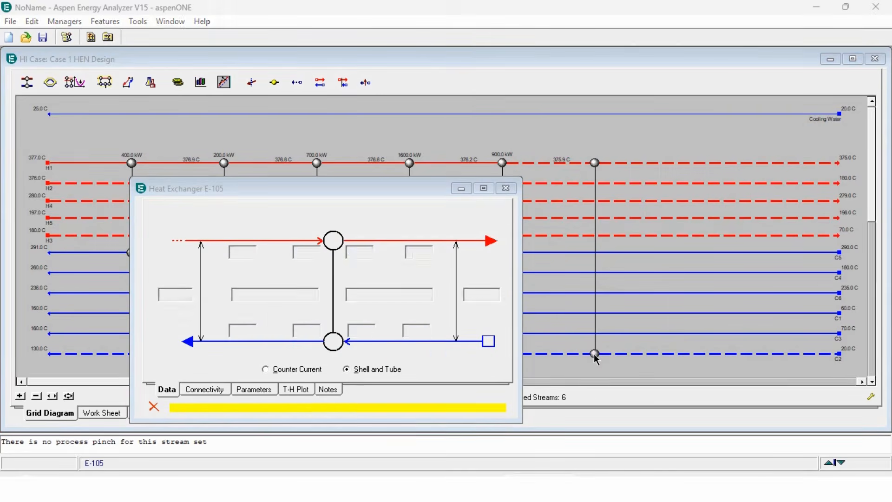
{"action": "left_click", "coordinate": [236, 268]}
{"action": "left_click_drag", "start_coordinate": [314, 188], "coordinate": [358, 113]}
{"action": "left_click", "coordinate": [450, 243]}
{"action": "left_click", "coordinate": [283, 243]}
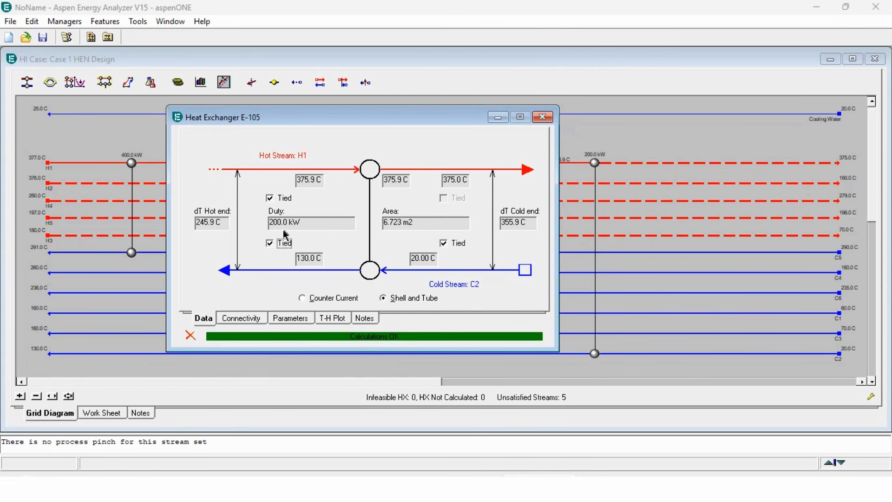
{"action": "mouse_move", "coordinate": [286, 234]}
{"action": "mouse_move", "coordinate": [521, 235]}
{"action": "left_click", "coordinate": [543, 117]}
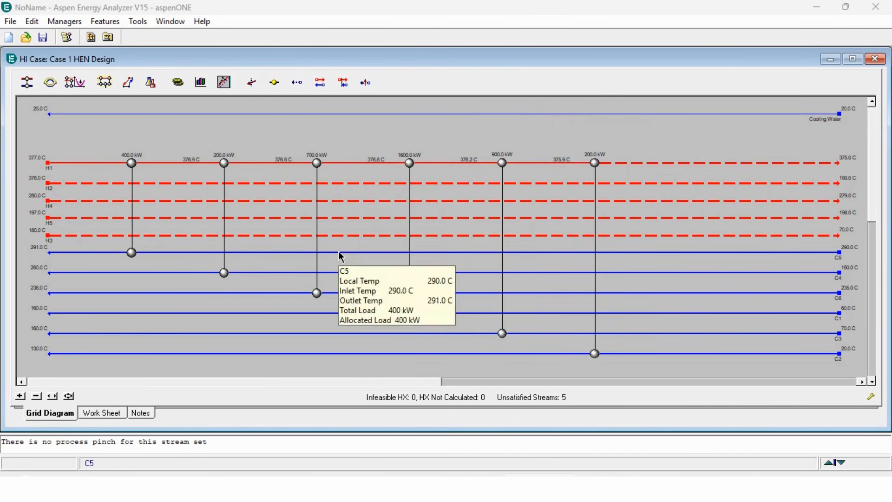
{"action": "mouse_move", "coordinate": [355, 336]}
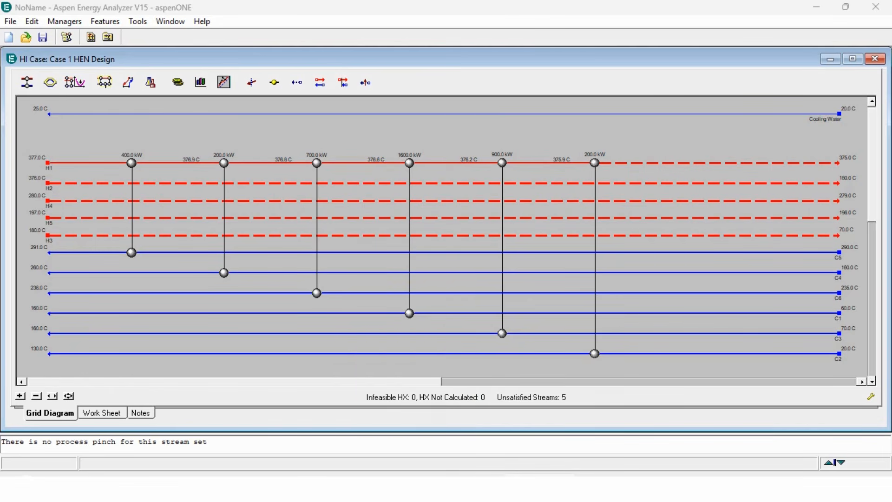
In Excel, enter 3000 in E3 beside stream 1's 7000 kW dH as its remaining load.
{"action": "left_click", "coordinate": [319, 487]}
{"action": "left_click", "coordinate": [215, 205]}
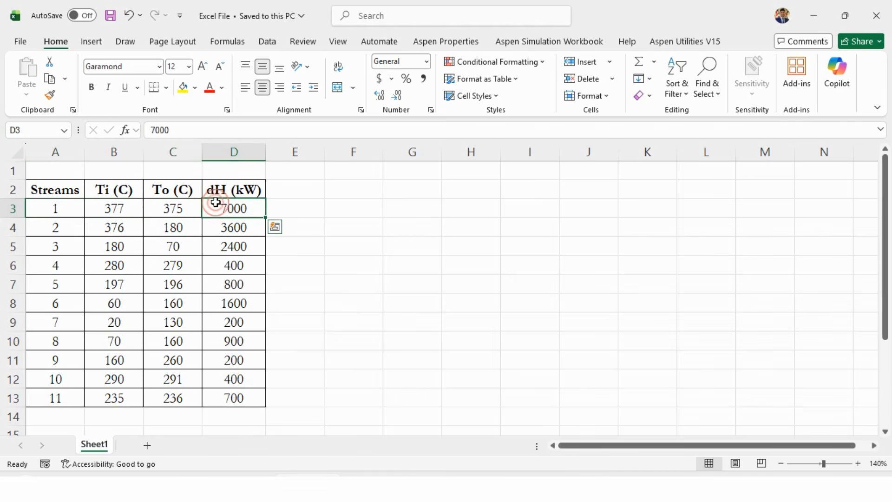
{"action": "left_click", "coordinate": [292, 207]}
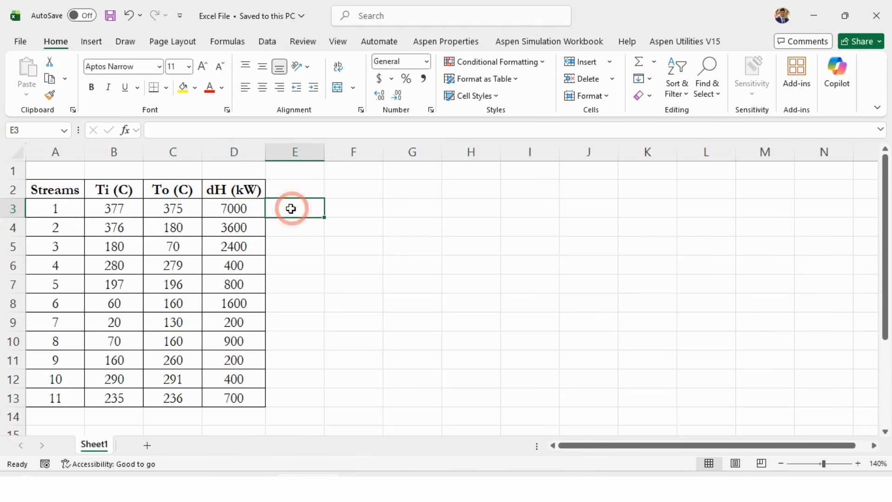
{"action": "type", "text": "=3000"}
{"action": "key", "text": "Return"}
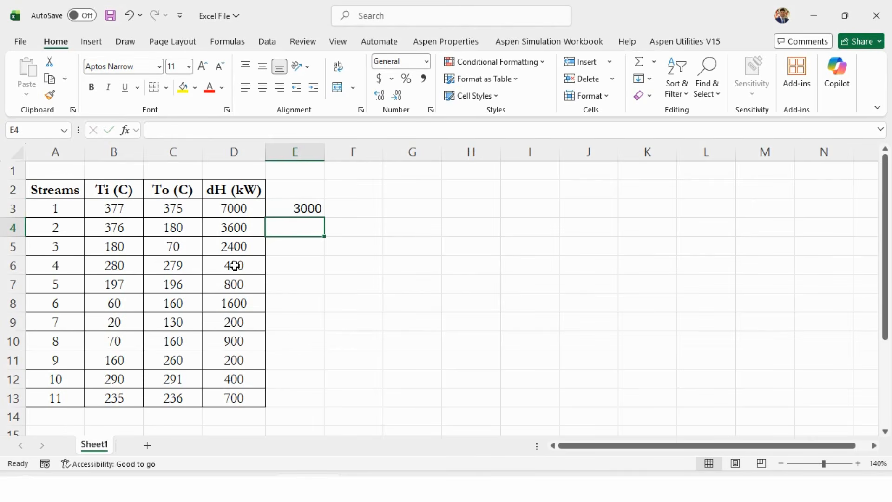
{"action": "left_click", "coordinate": [316, 480]}
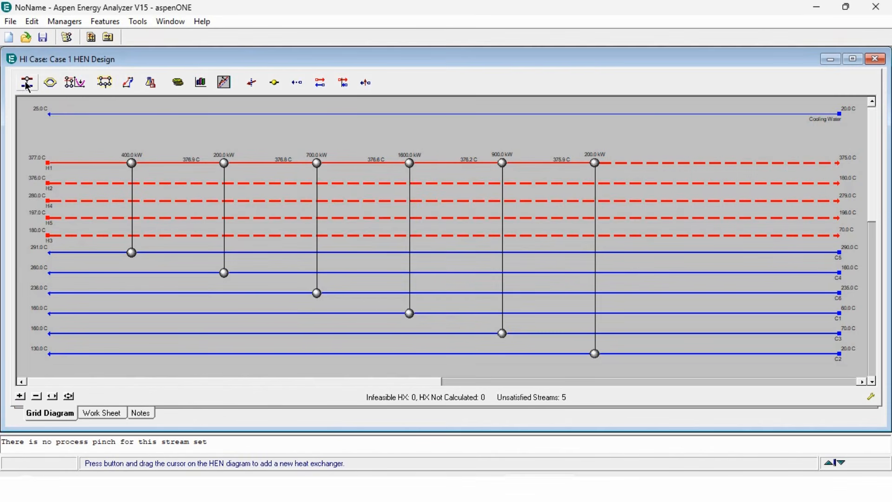
Add cooler E-106 between Cooling Water and H1, tying both temperatures for a 3000 kW duty.
{"action": "left_click_drag", "start_coordinate": [27, 82], "coordinate": [692, 122]}
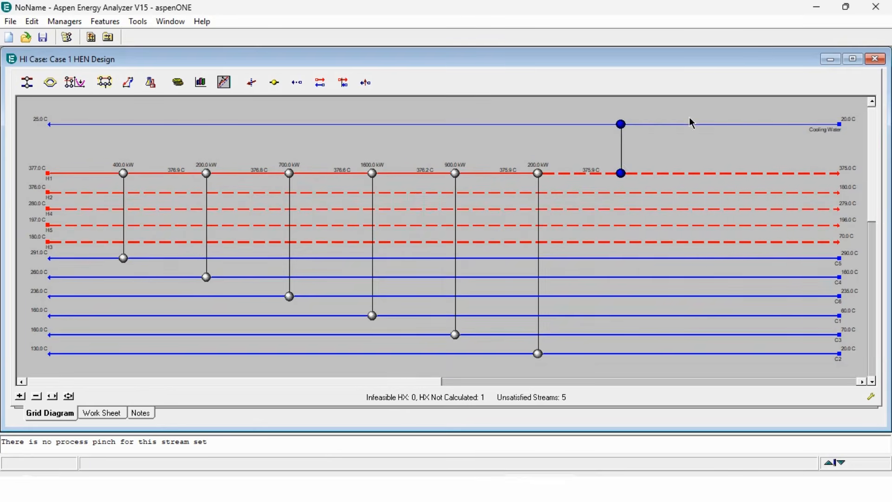
{"action": "double_click", "coordinate": [621, 124]}
{"action": "left_click", "coordinate": [257, 184]}
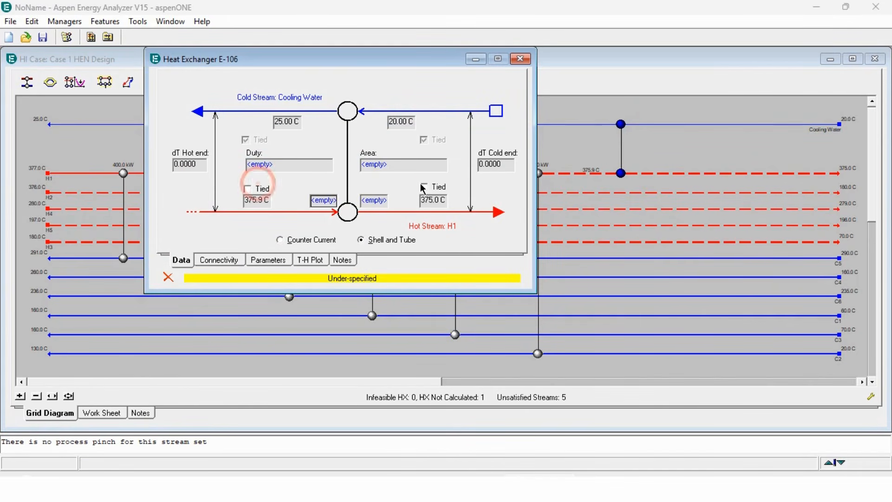
{"action": "left_click", "coordinate": [434, 185]}
{"action": "left_click", "coordinate": [259, 190]}
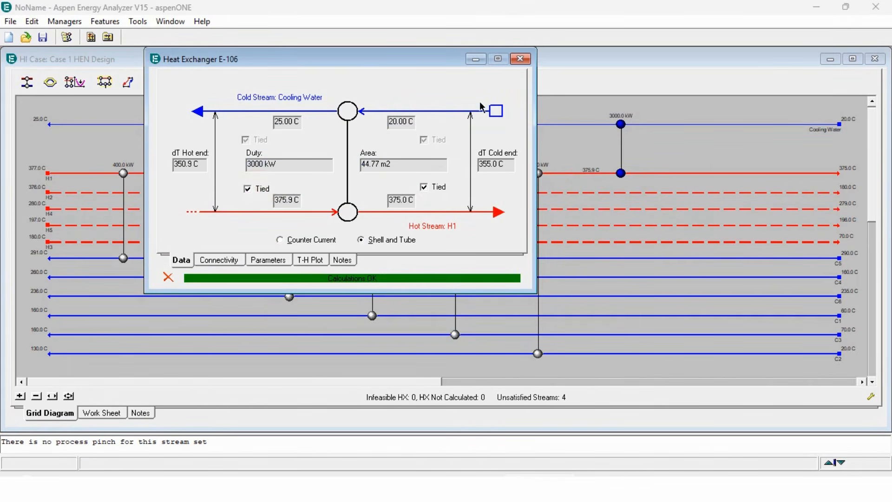
{"action": "left_click", "coordinate": [520, 59]}
Add cooler E-107 between Cooling Water and H2, tying 376.0 C to 180.0 C for 3600 kW.
{"action": "left_click", "coordinate": [26, 83]}
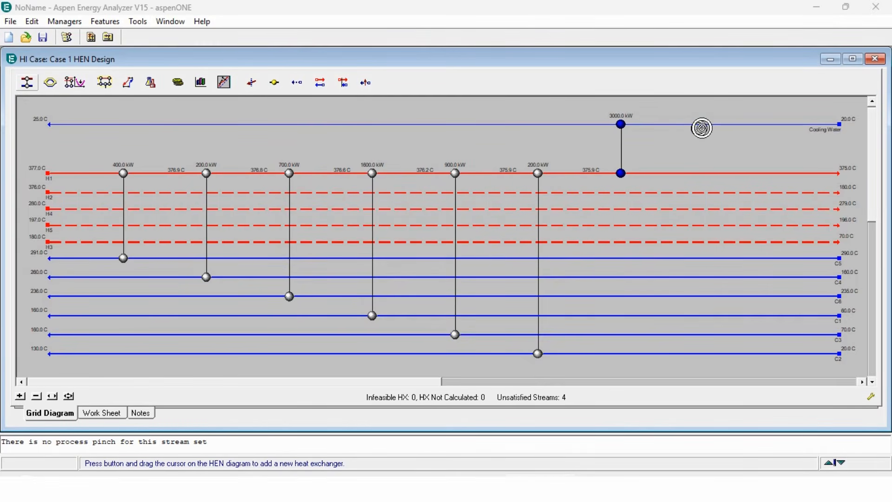
{"action": "left_click_drag", "start_coordinate": [702, 125], "coordinate": [701, 193]}
{"action": "double_click", "coordinate": [643, 192]}
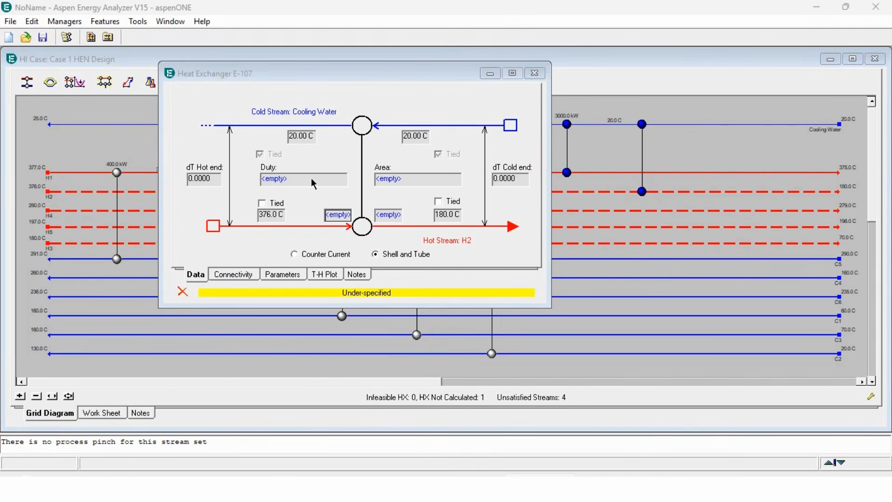
{"action": "left_click", "coordinate": [272, 203]}
{"action": "left_click", "coordinate": [437, 201]}
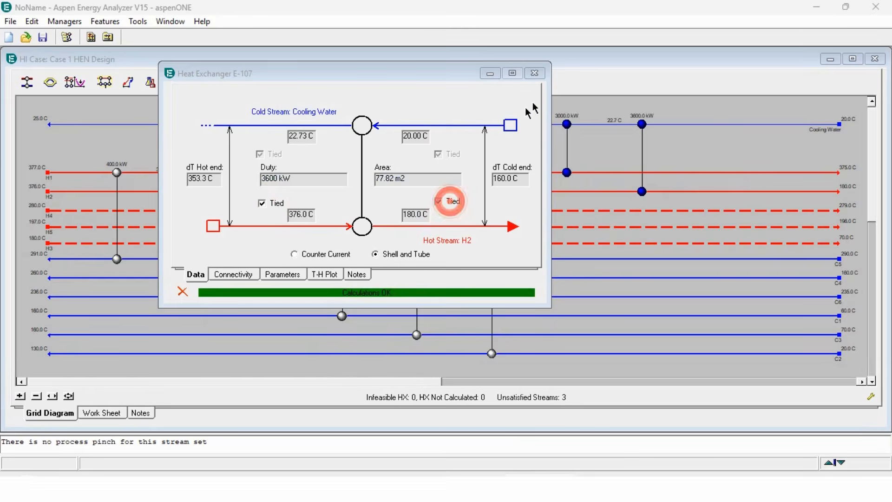
{"action": "left_click", "coordinate": [534, 73]}
{"action": "left_click", "coordinate": [27, 83]}
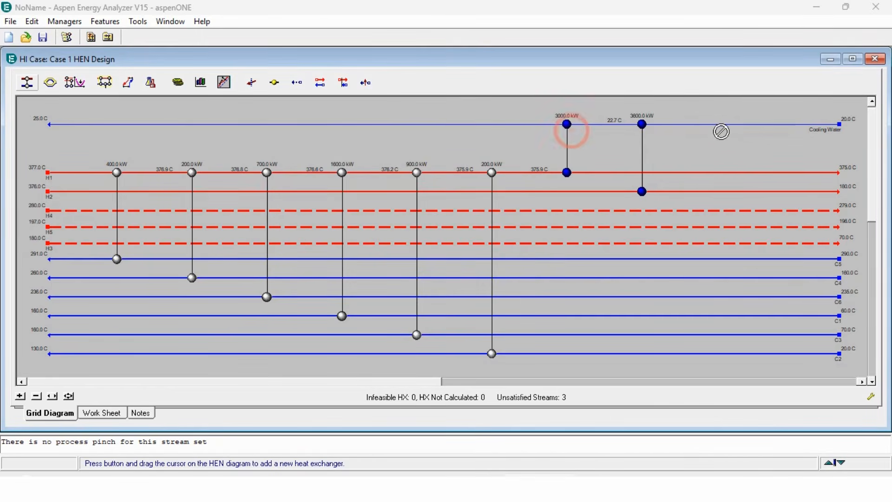
Add cooler E-108 on H4 with Cooling Water, tying 280.0 C to 279.0 C for 400 kW.
{"action": "left_click_drag", "start_coordinate": [716, 125], "coordinate": [716, 210]}
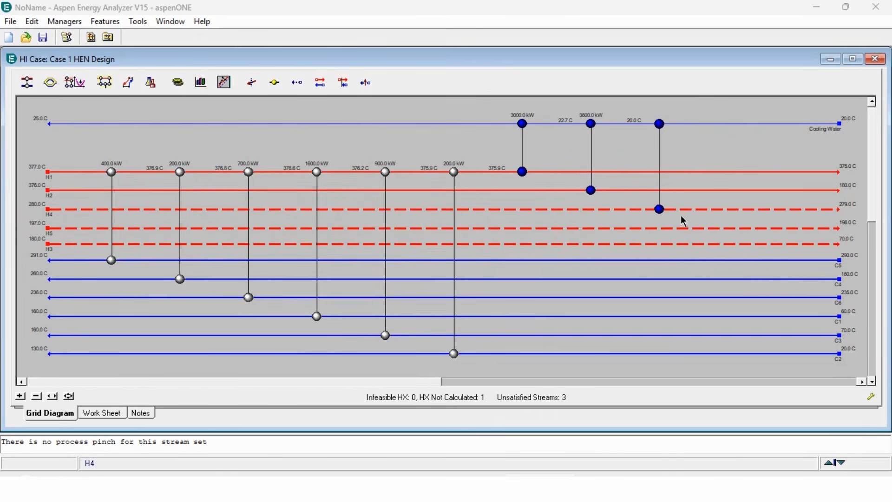
{"action": "double_click", "coordinate": [659, 210]}
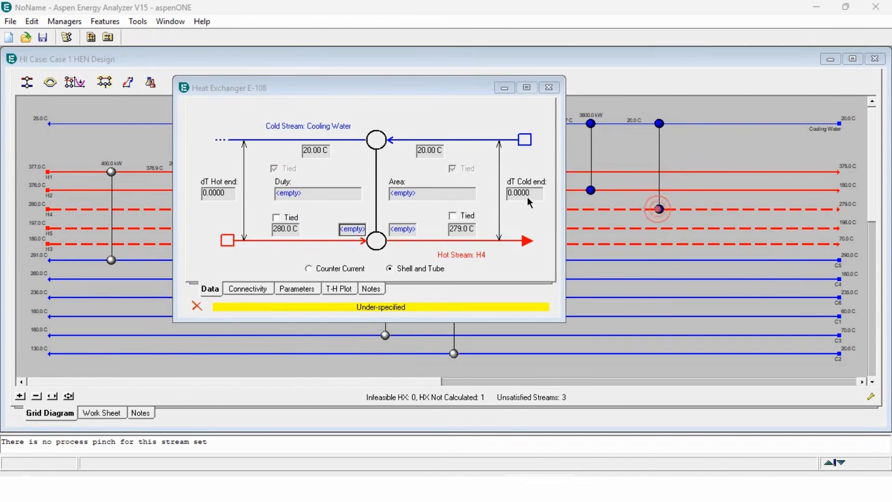
{"action": "left_click", "coordinate": [464, 215]}
{"action": "left_click", "coordinate": [292, 218]}
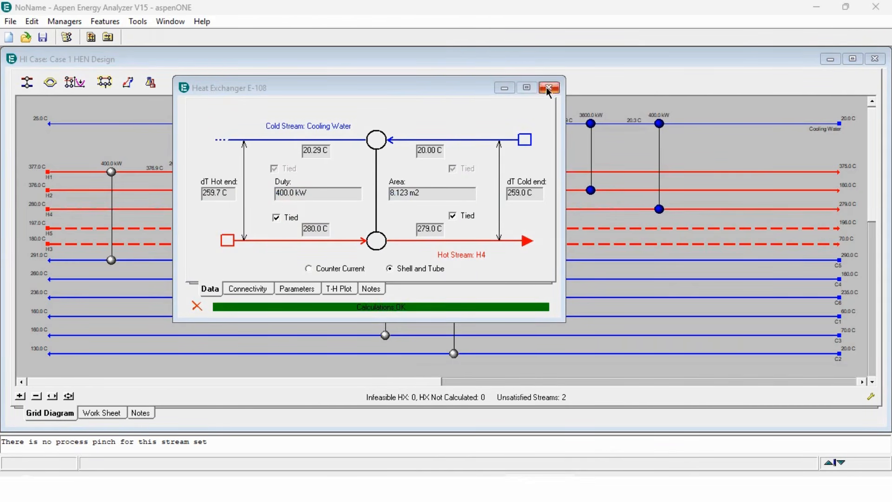
{"action": "left_click", "coordinate": [548, 88]}
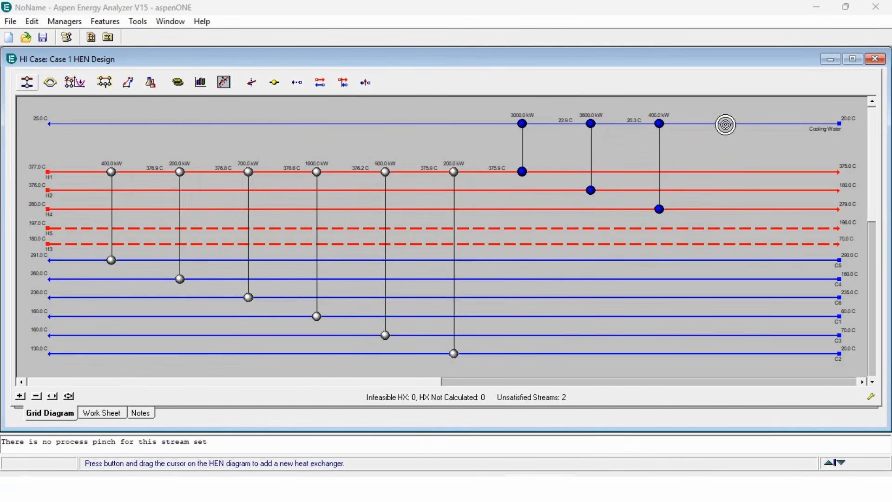
Add cooler E-109 on H5 with Cooling Water, tying 197.0 C to 196.0 C for 800 kW.
{"action": "left_click_drag", "start_coordinate": [725, 123], "coordinate": [723, 228]}
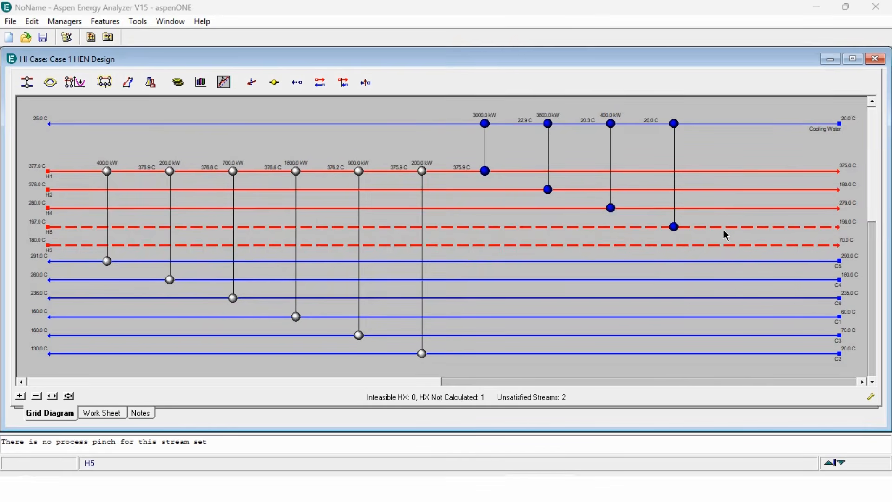
{"action": "double_click", "coordinate": [674, 227]}
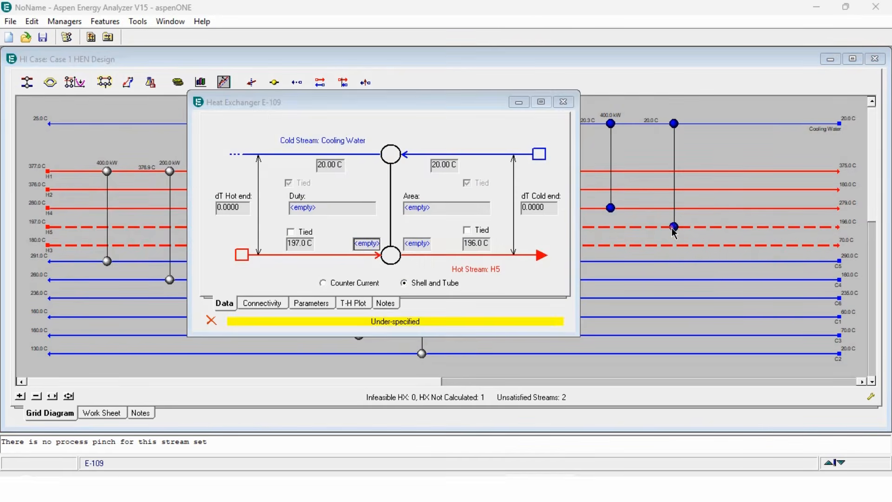
{"action": "left_click", "coordinate": [297, 233]}
{"action": "left_click", "coordinate": [486, 229]}
{"action": "left_click", "coordinate": [563, 102]}
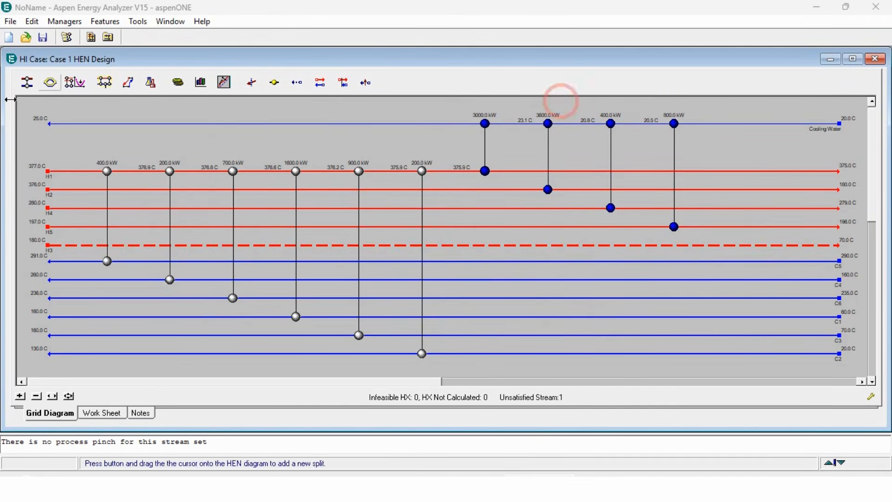
{"action": "left_click", "coordinate": [302, 83]}
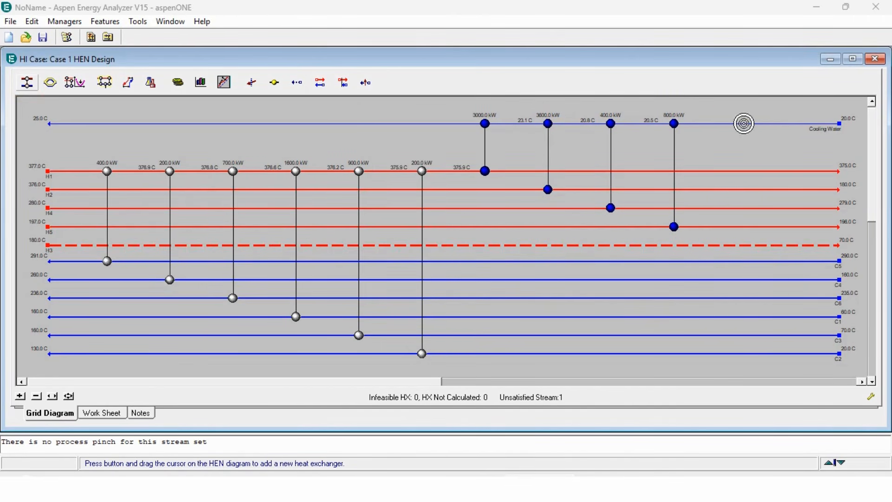
Add cooler E-110 on H3 (180.0 C to 70.00 C, 2400 kW) and maximize the HEN Design window.
{"action": "left_click_drag", "start_coordinate": [744, 124], "coordinate": [746, 245]}
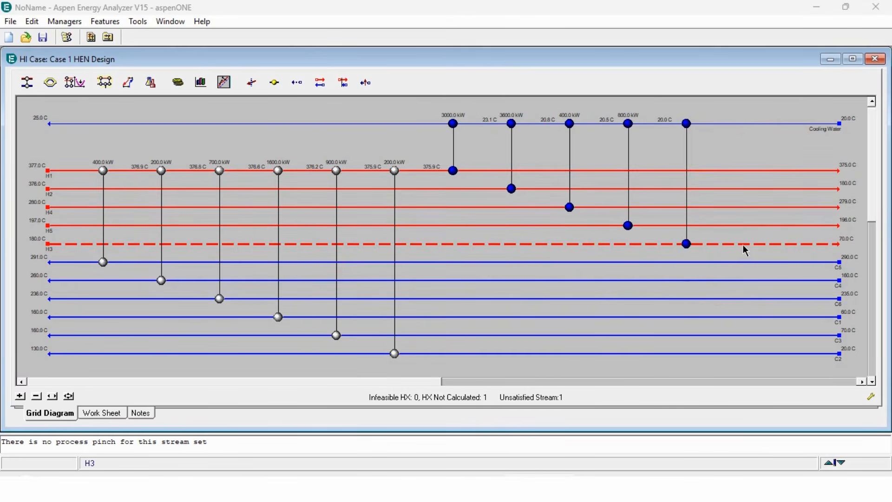
{"action": "double_click", "coordinate": [687, 244]}
{"action": "left_click", "coordinate": [329, 248]}
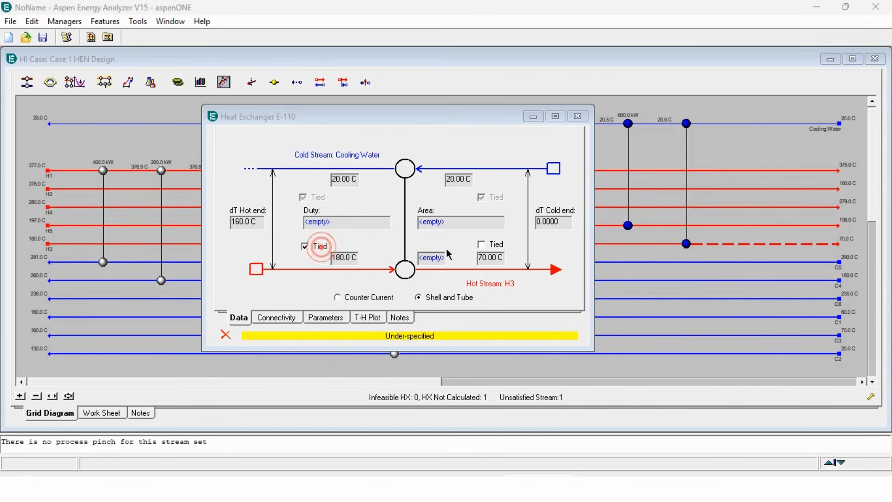
{"action": "left_click", "coordinate": [497, 244]}
{"action": "left_click", "coordinate": [577, 117]}
{"action": "double_click", "coordinate": [551, 60]}
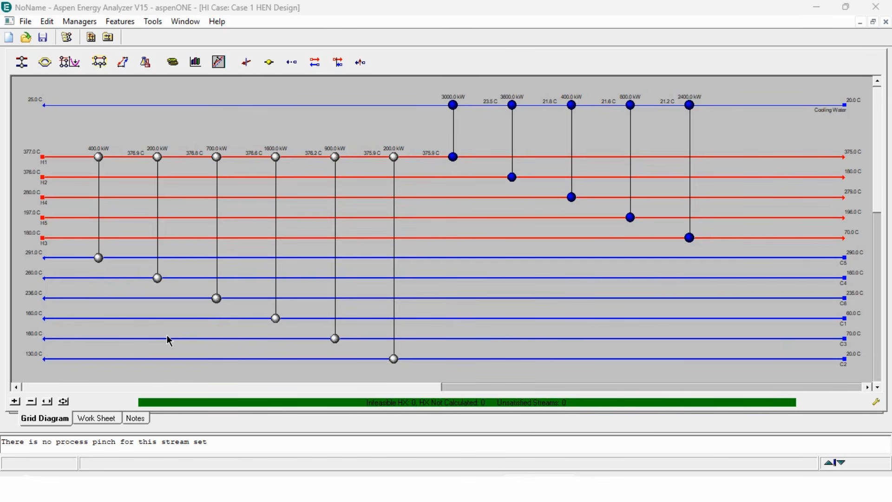
{"action": "left_click", "coordinate": [128, 62]}
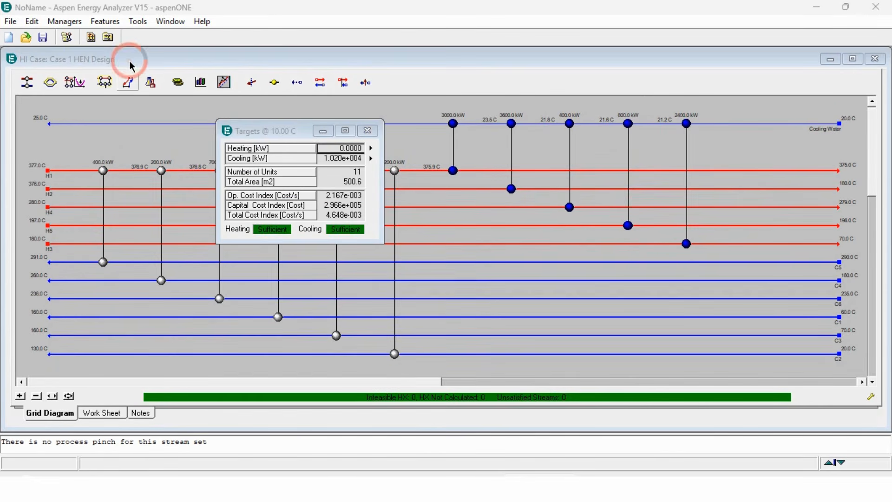
{"action": "left_click", "coordinate": [372, 131]}
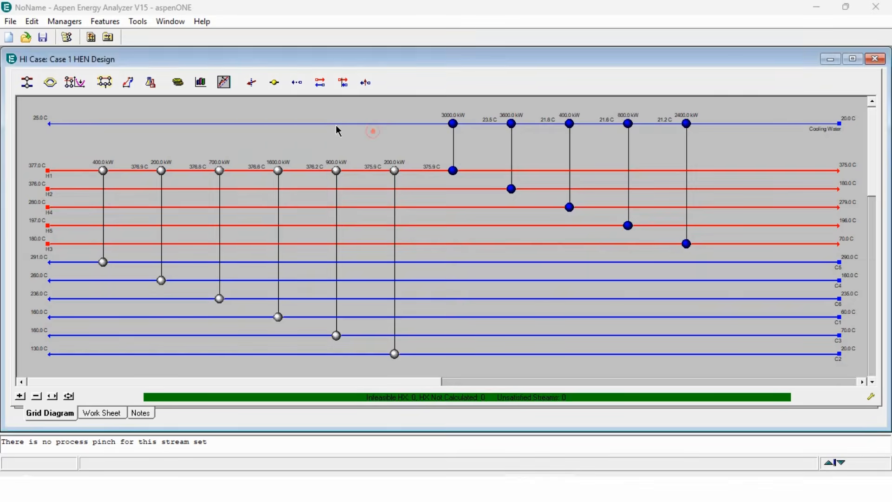
{"action": "left_click", "coordinate": [150, 82]}
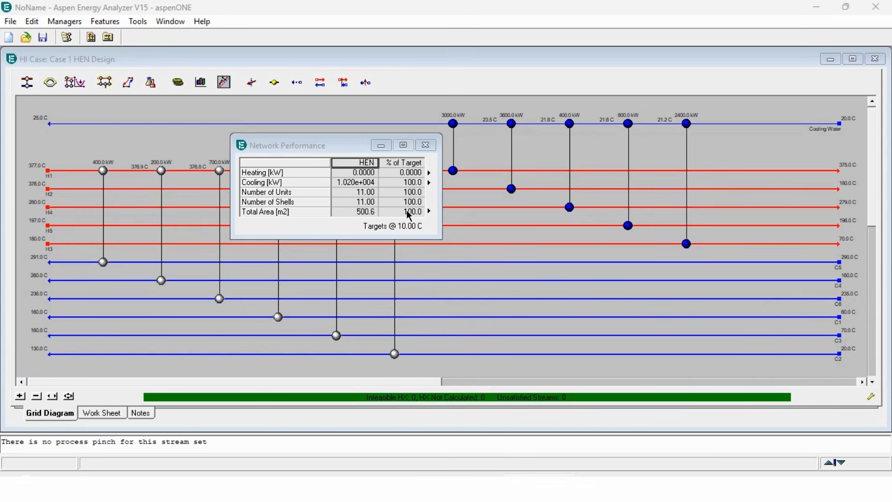
{"action": "left_click", "coordinate": [425, 145]}
{"action": "double_click", "coordinate": [393, 60]}
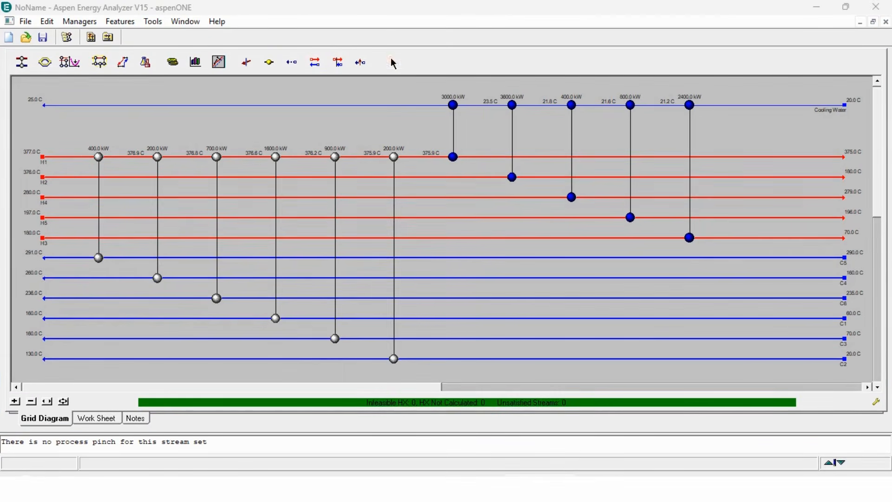
{"action": "mouse_move", "coordinate": [83, 180]}
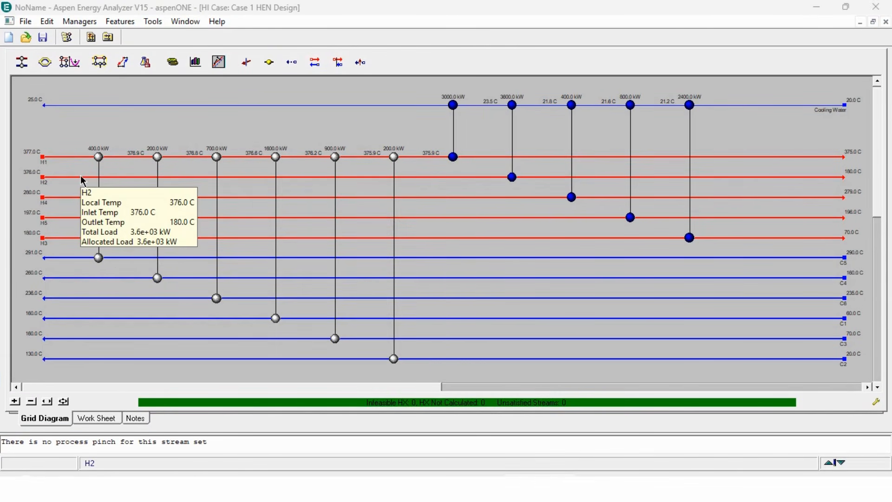